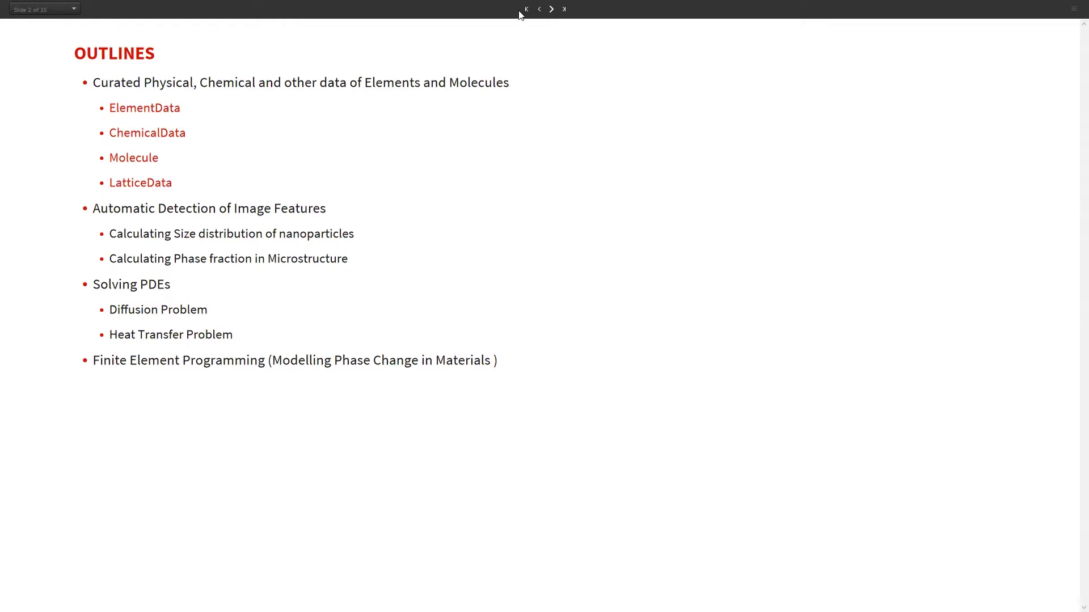
Step: Advance from slide 2 to the 'Element Data in Wolfram Language' title slide
click(551, 9)
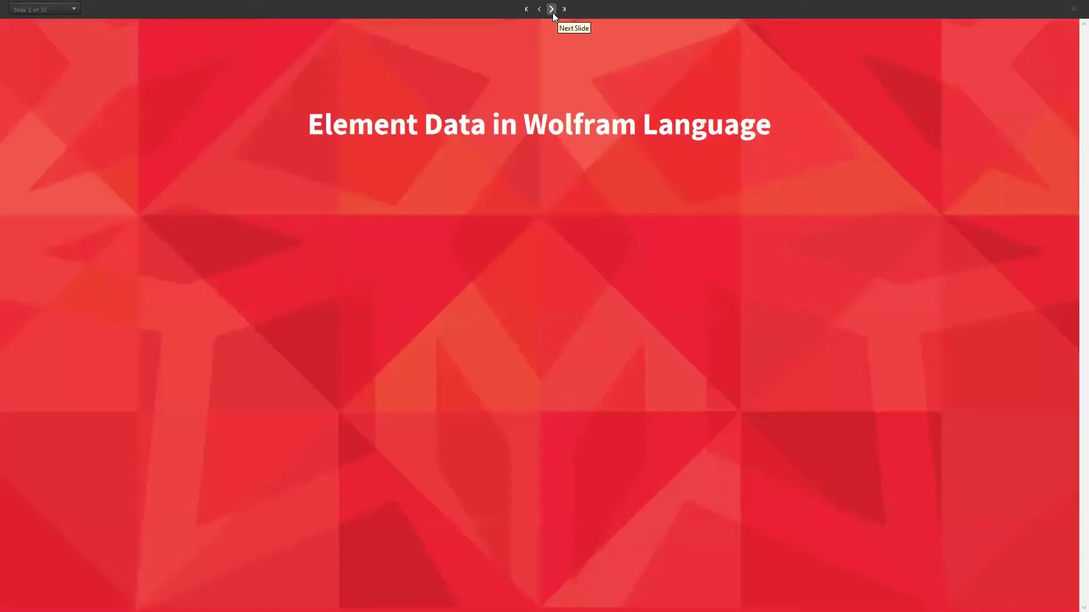
Step: Show the ElementData slide, highlight ElementData, review its outputs, then advance to Chemical Data
click(553, 11)
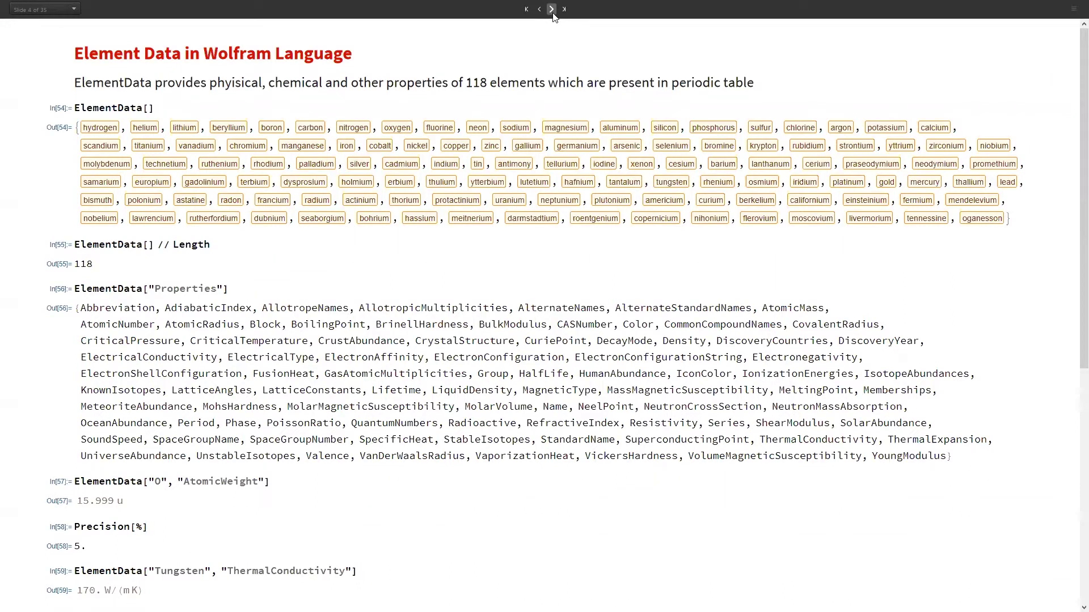
double_click(128, 108)
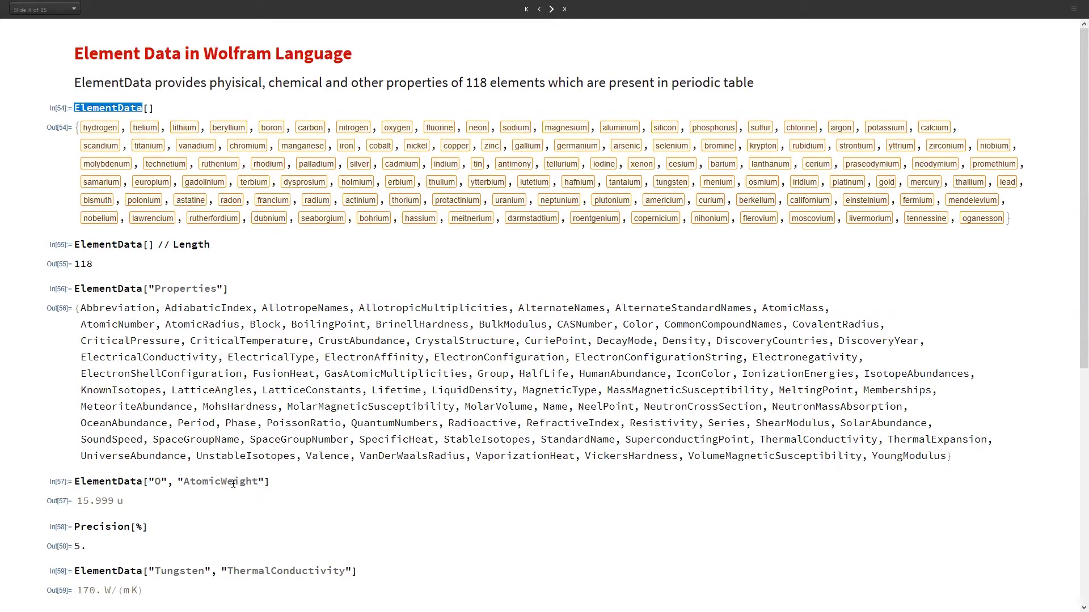
mouse_move(116, 507)
scroll(183, 504, down, 1)
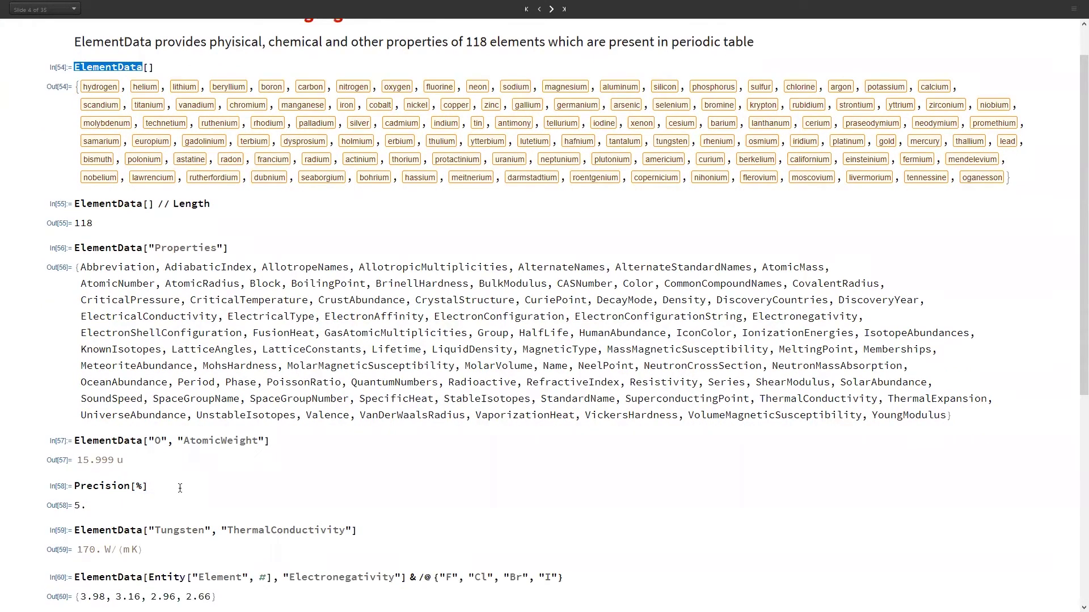
scroll(177, 490, down, 2)
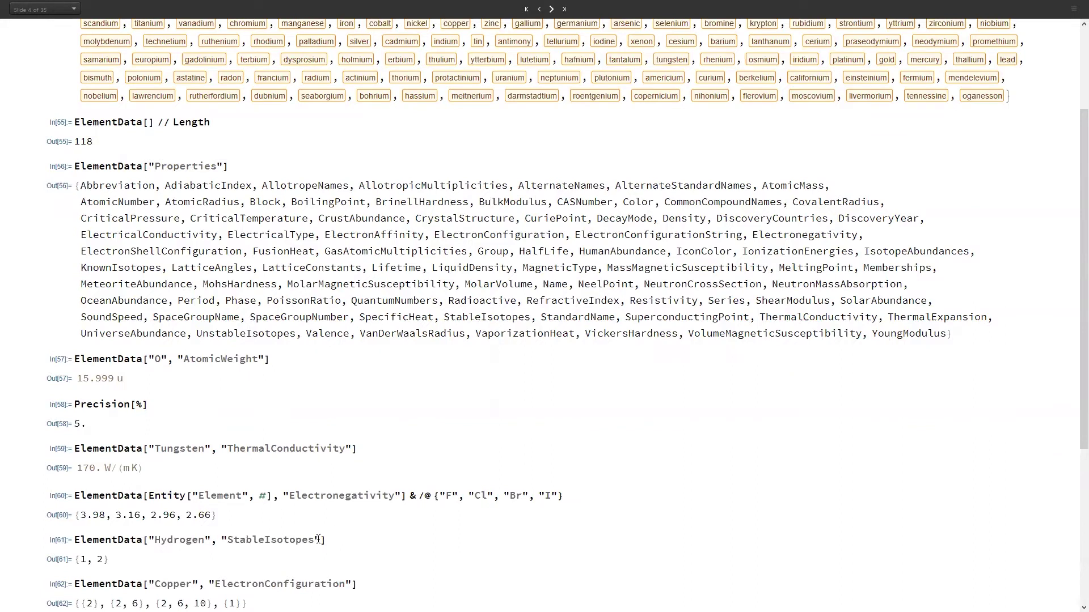
scroll(306, 542, down, 2)
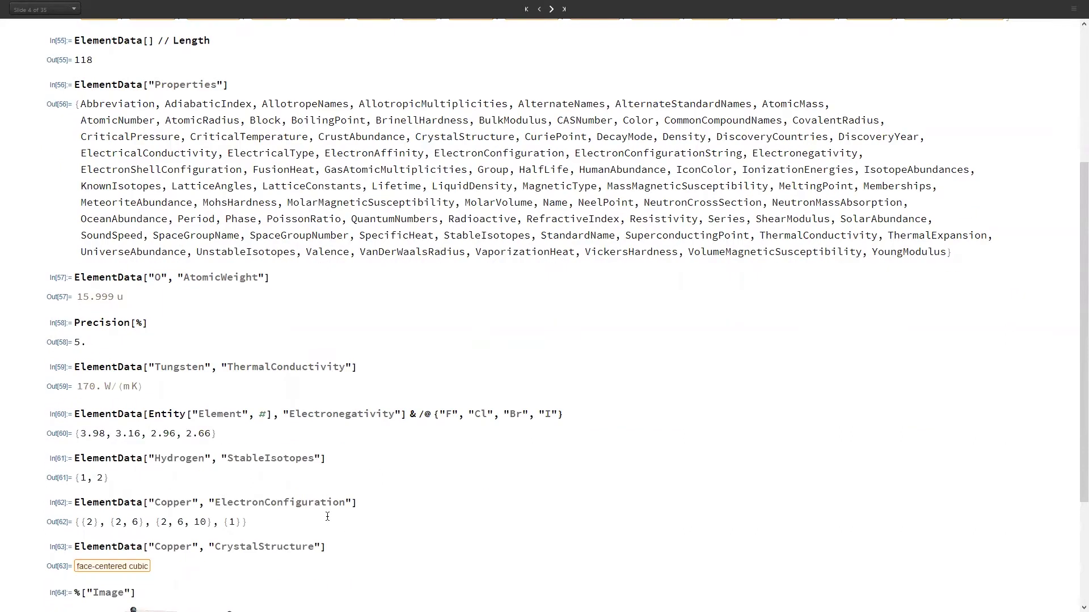
scroll(329, 516, down, 2)
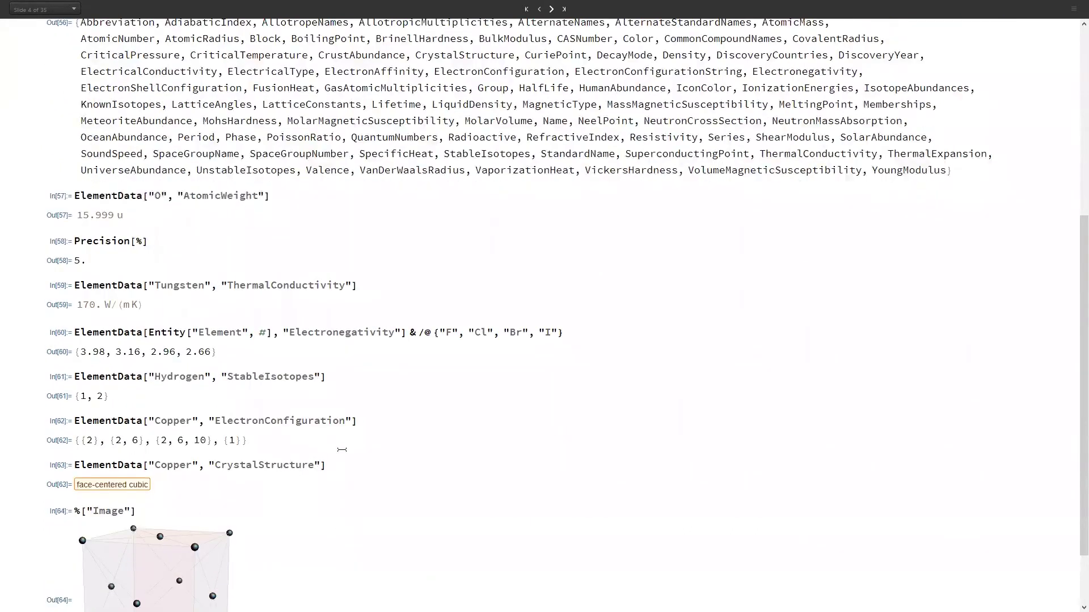
scroll(272, 193, up, 2)
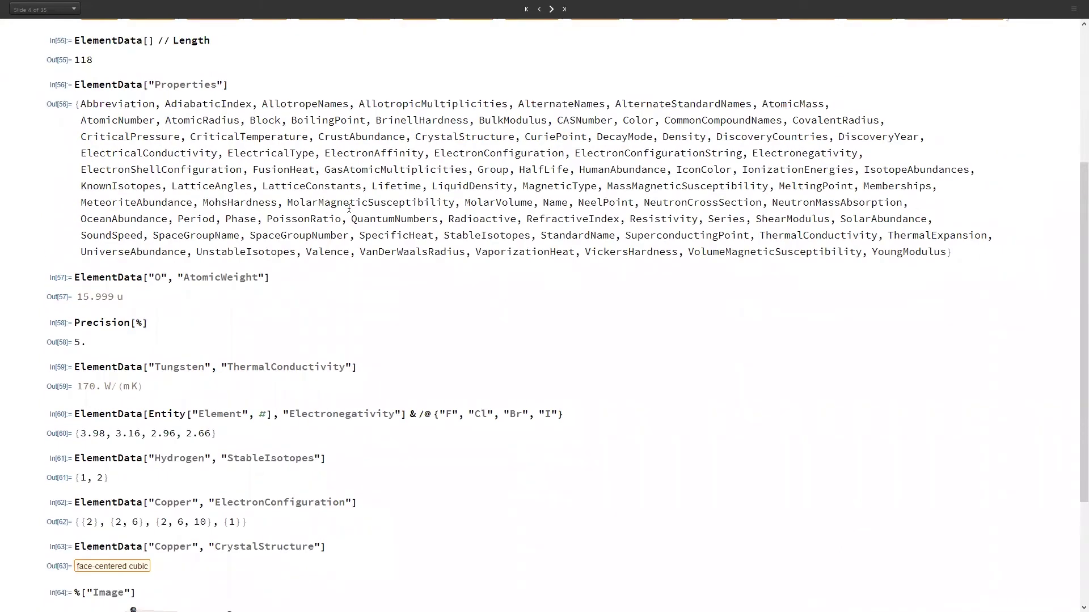
scroll(349, 208, up, 4)
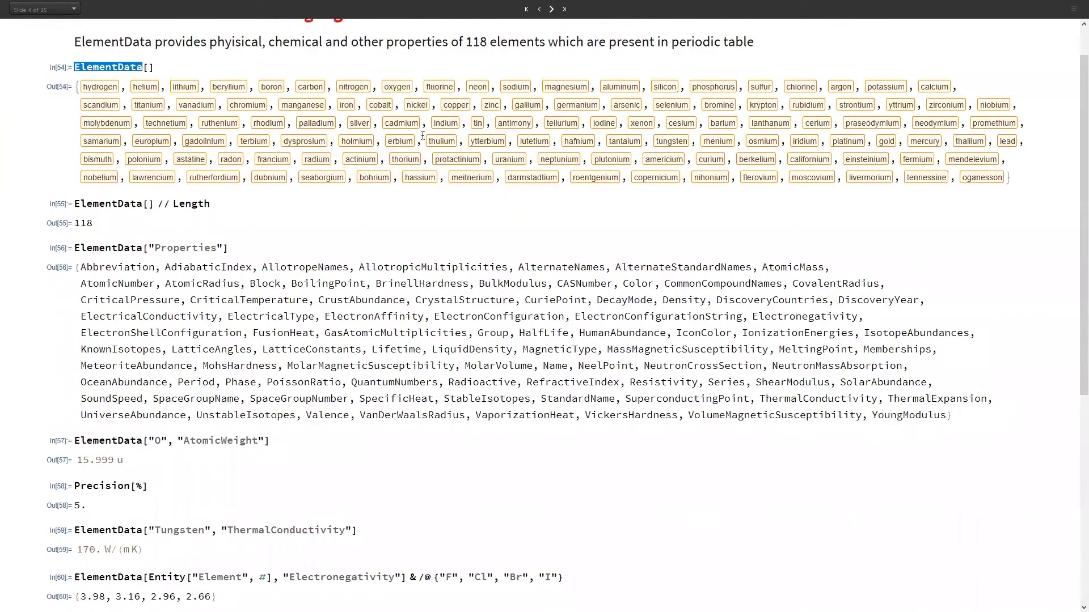
click(552, 9)
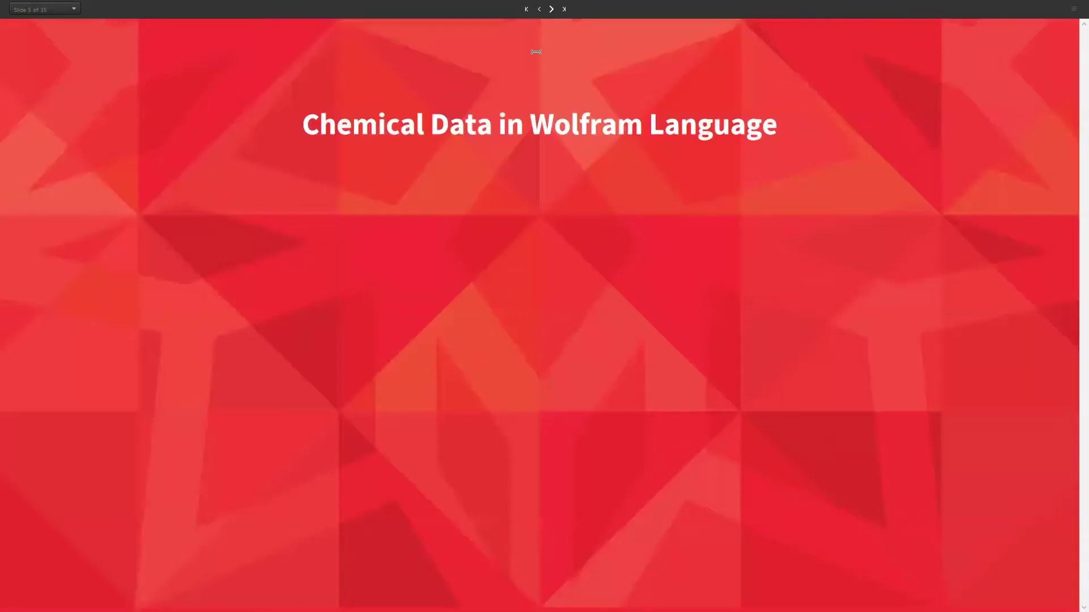
Step: Show the benzene ChemicalData slide, highlight 'CombustionHeat', then advance to the Molecule title slide
click(551, 9)
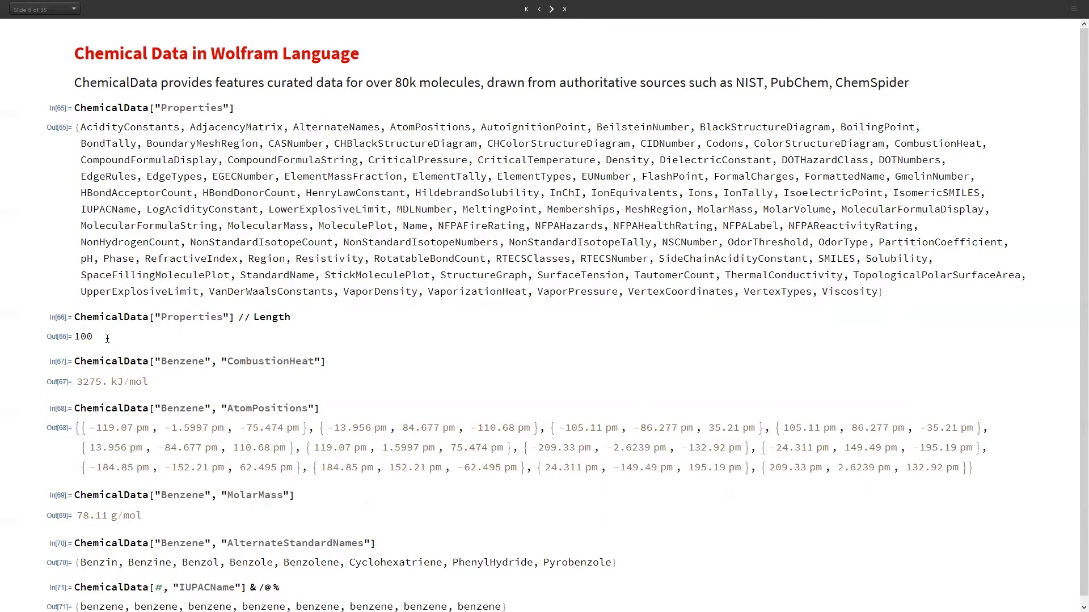
scroll(205, 330, down, 1)
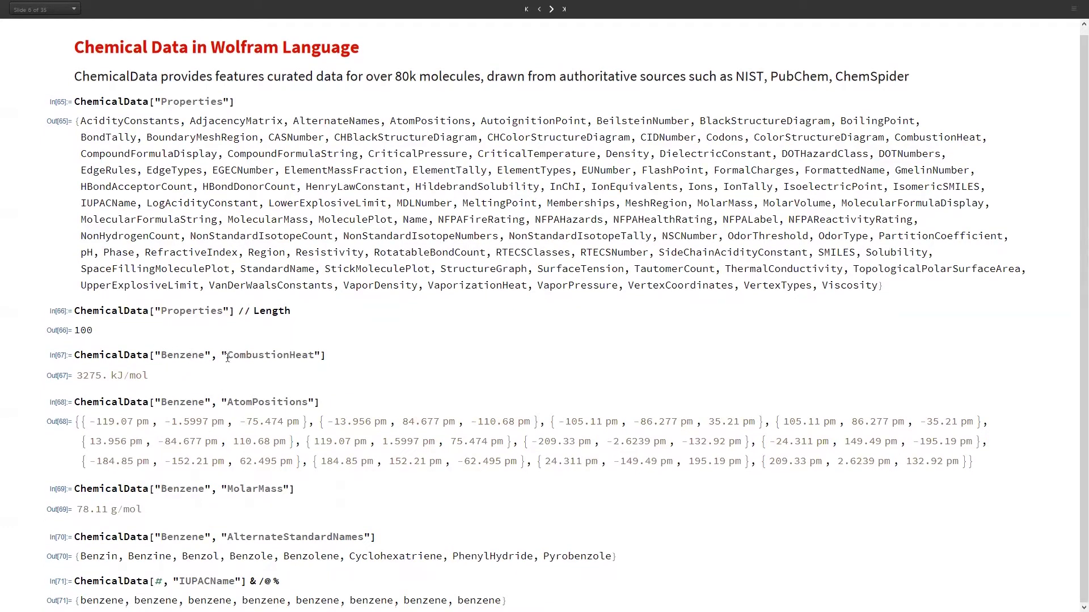
double_click(267, 356)
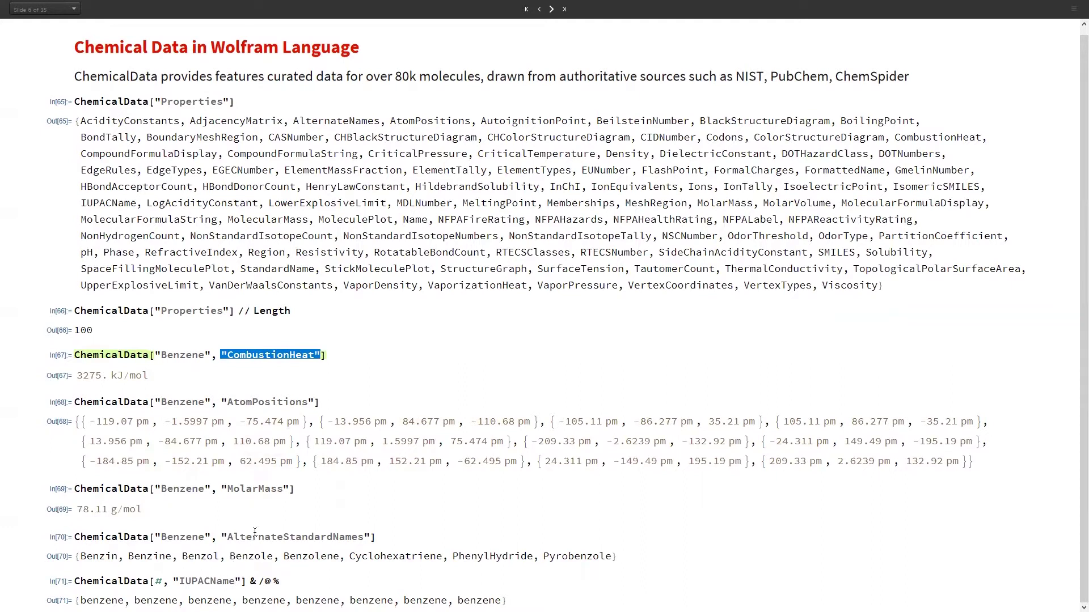
click(552, 9)
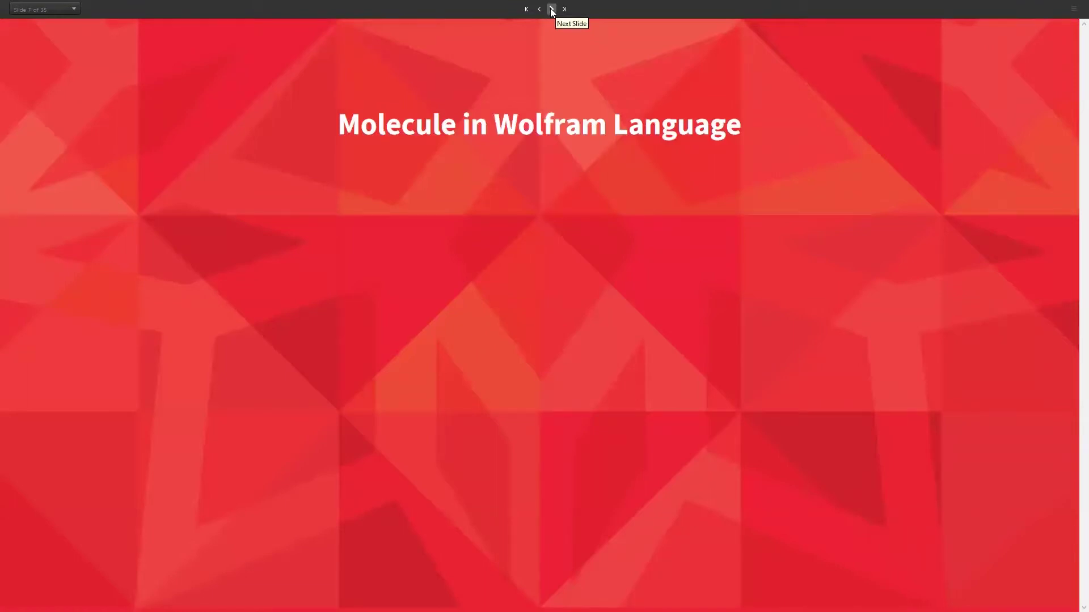
Step: Open the borazine slide and highlight 'borazine', the MoleculePlot expression and AllAtom theme
click(552, 9)
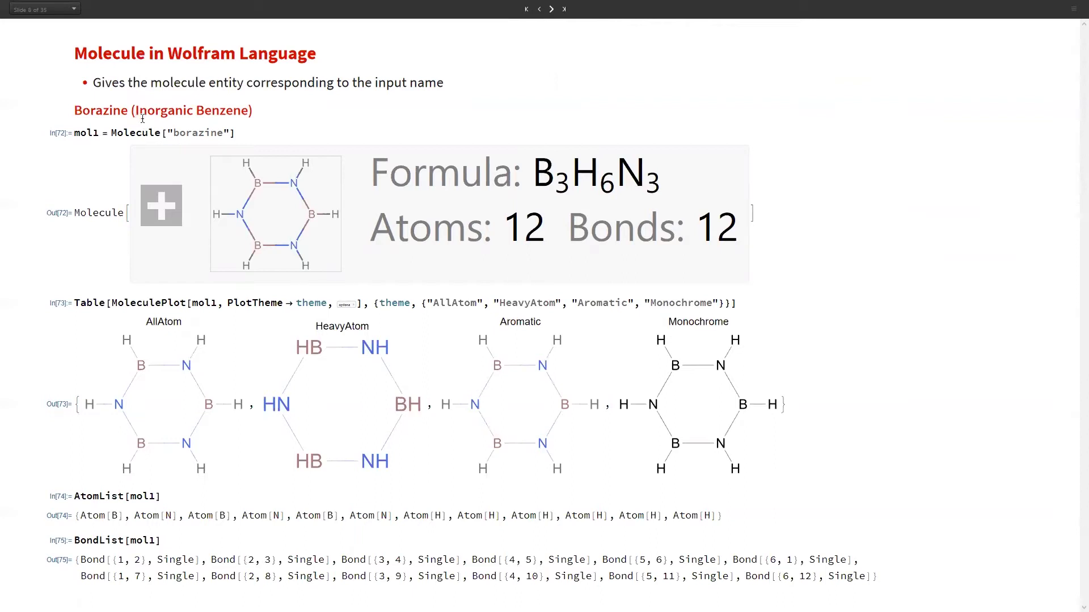
double_click(191, 133)
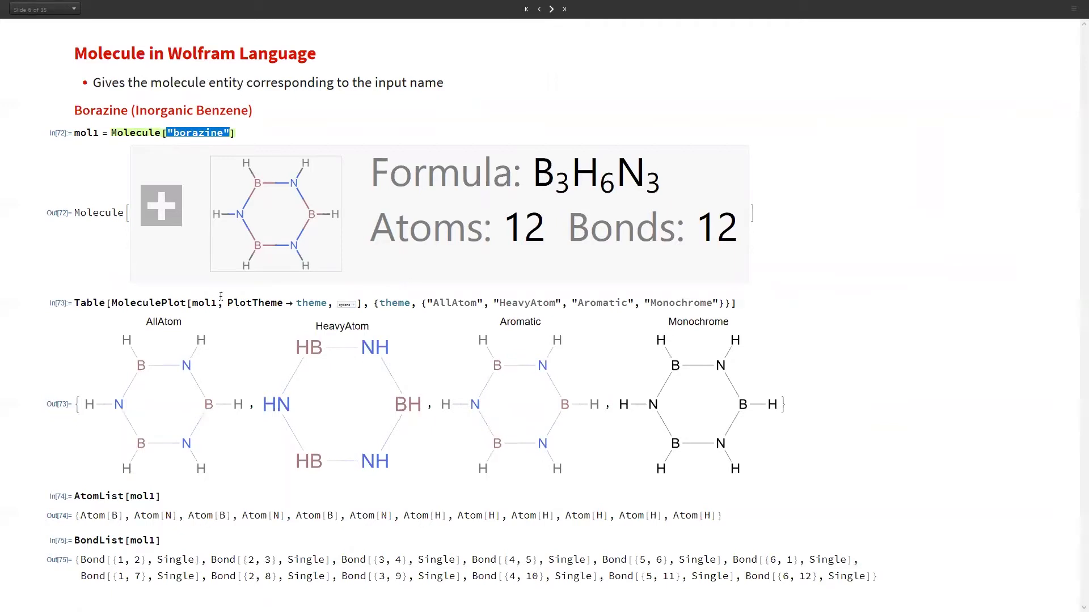
mouse_move(183, 305)
triple_click(176, 303)
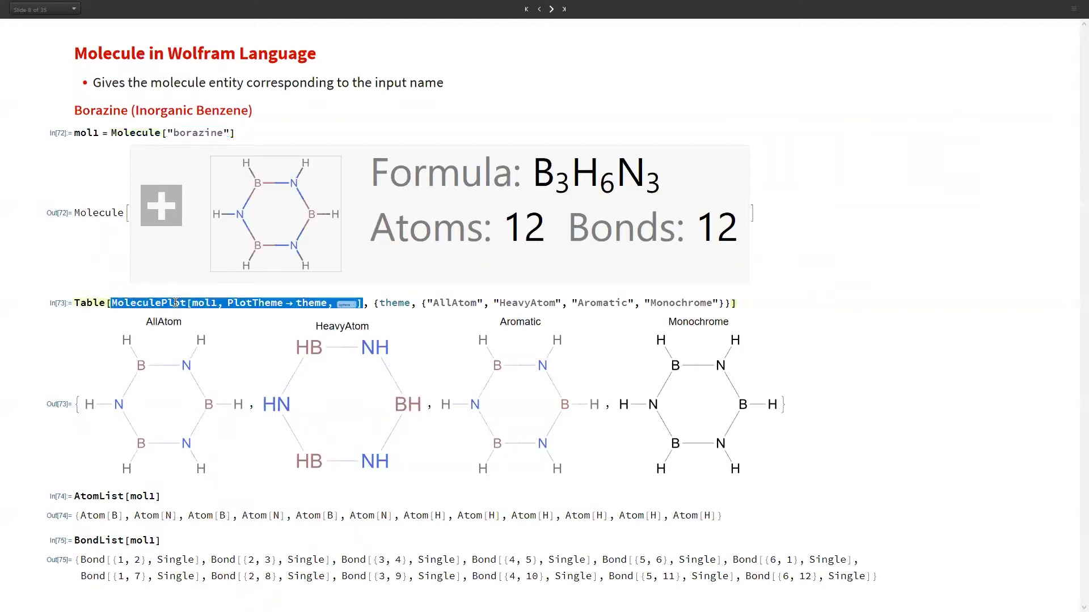
double_click(439, 303)
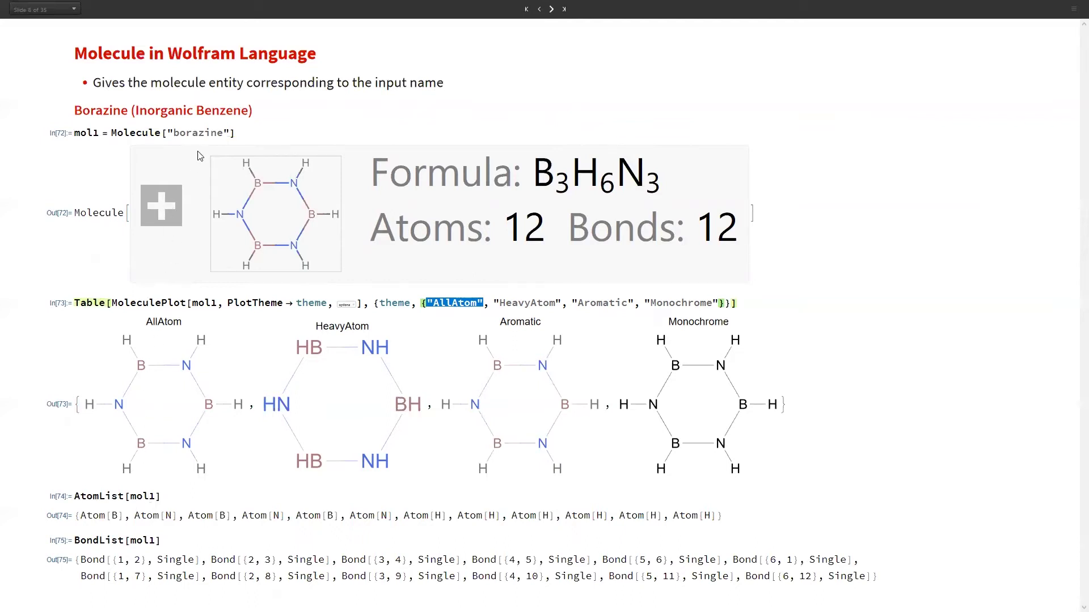
Step: Highlight AtomList and BondList, then advance to the systematic chemical name slide
double_click(102, 498)
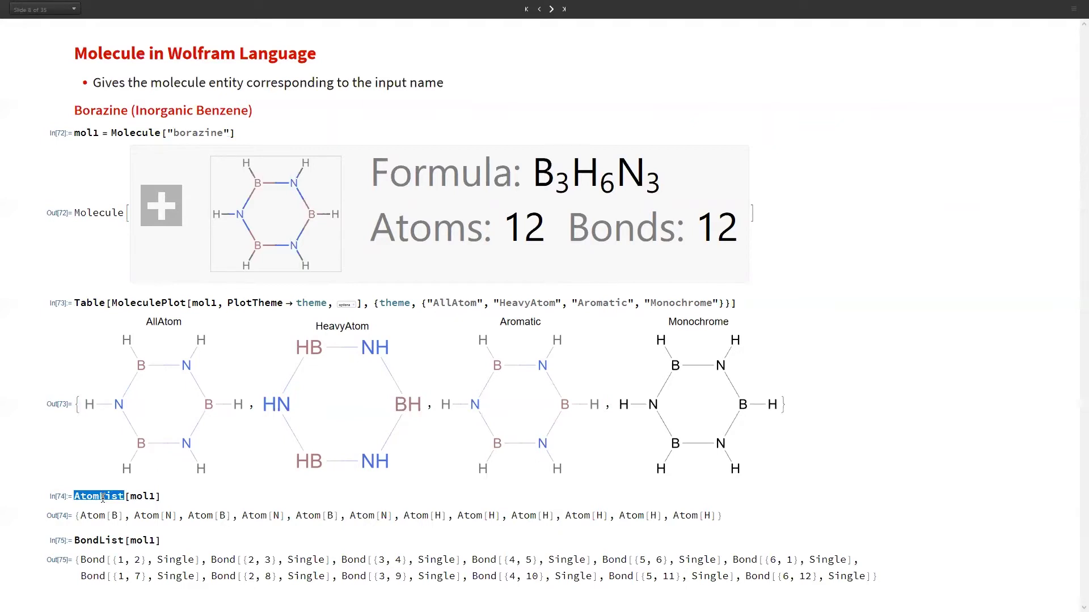
double_click(104, 542)
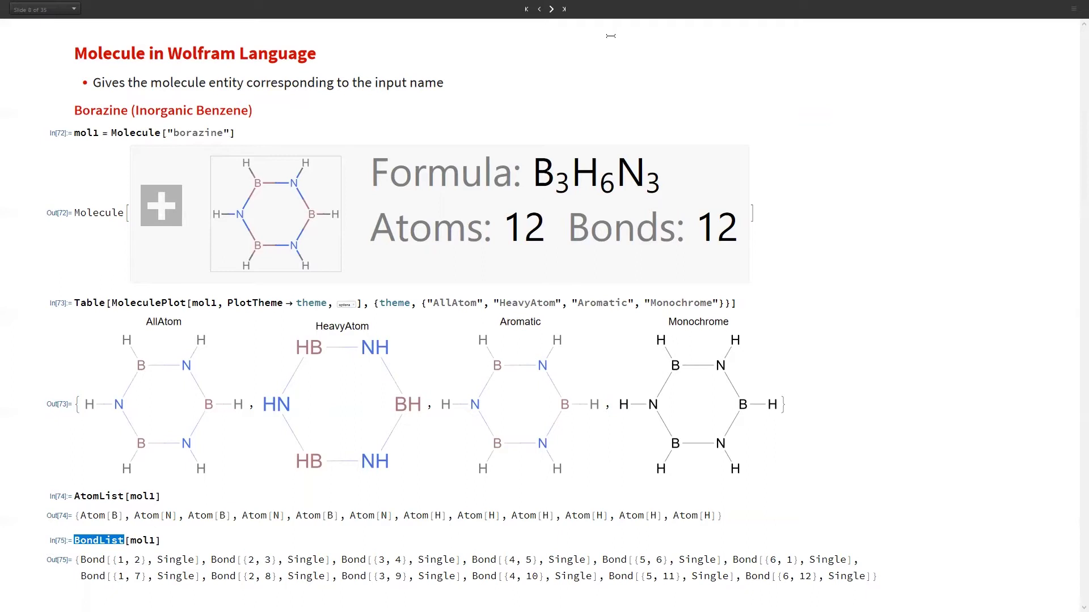
click(551, 9)
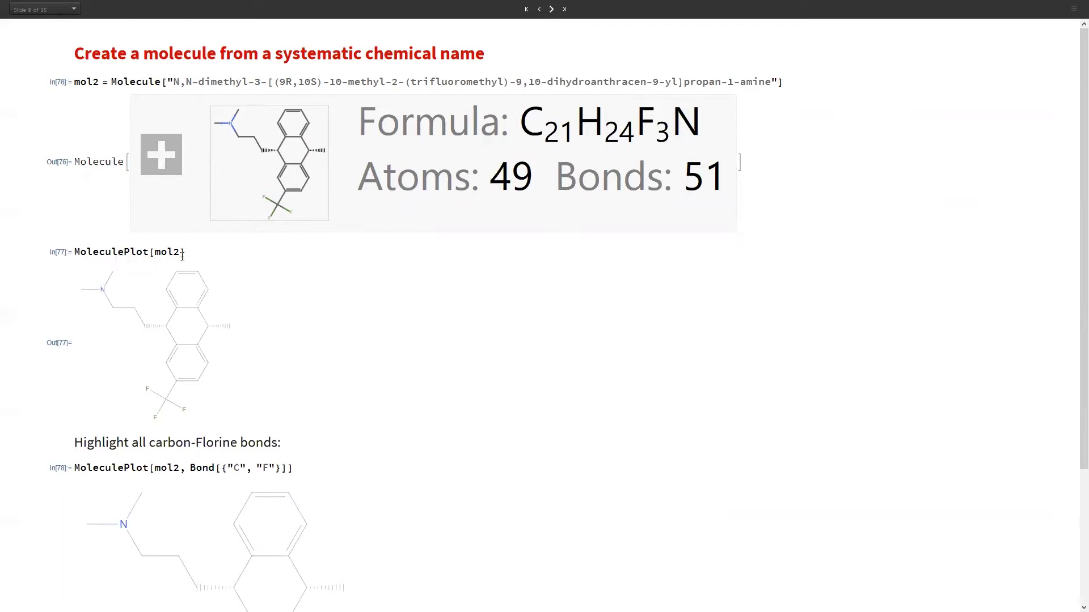
Step: Show the C–F bond highlight plot, select Bond[{"C", "F"}], then advance to the atom/bond slide
scroll(240, 346, down, 3)
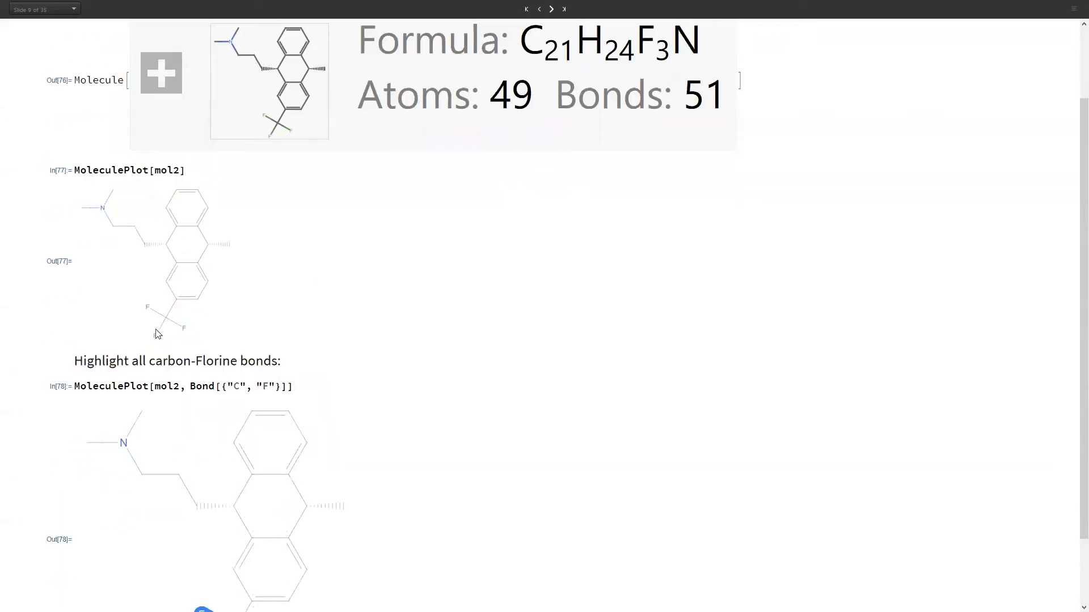
scroll(249, 335, down, 3)
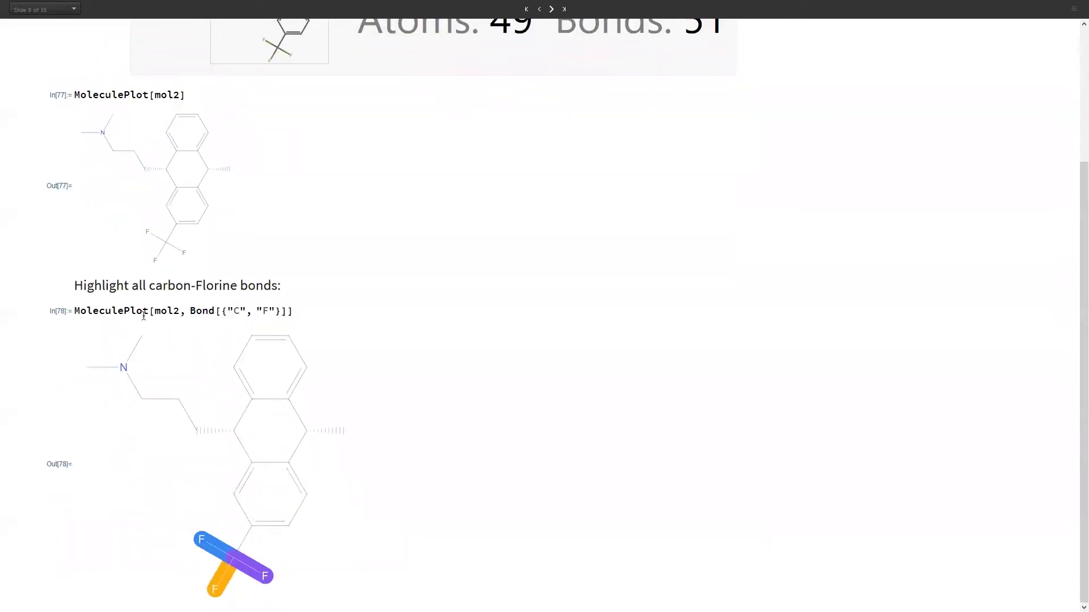
triple_click(205, 311)
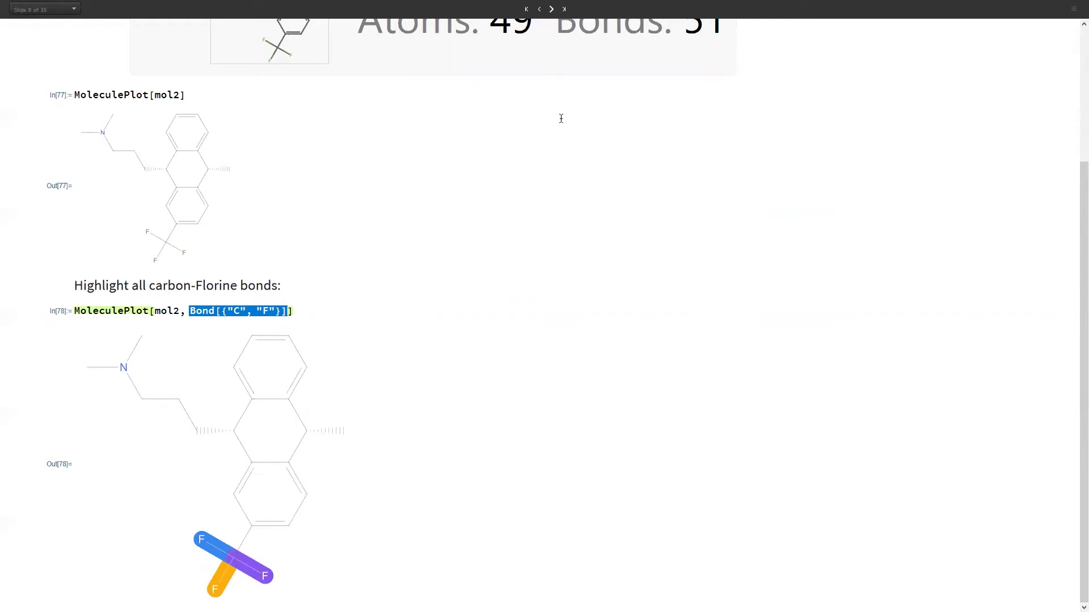
click(552, 10)
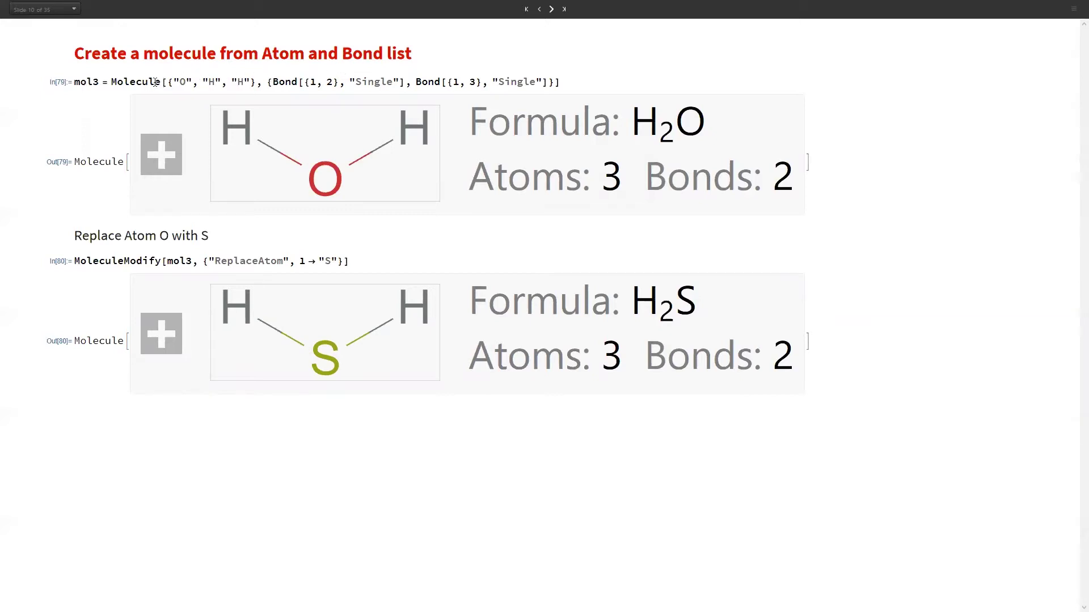
Step: Select the {"O", "H", "H"} atom list of the water molecule mol3
double_click(175, 81)
double_click(175, 81)
double_click(175, 81)
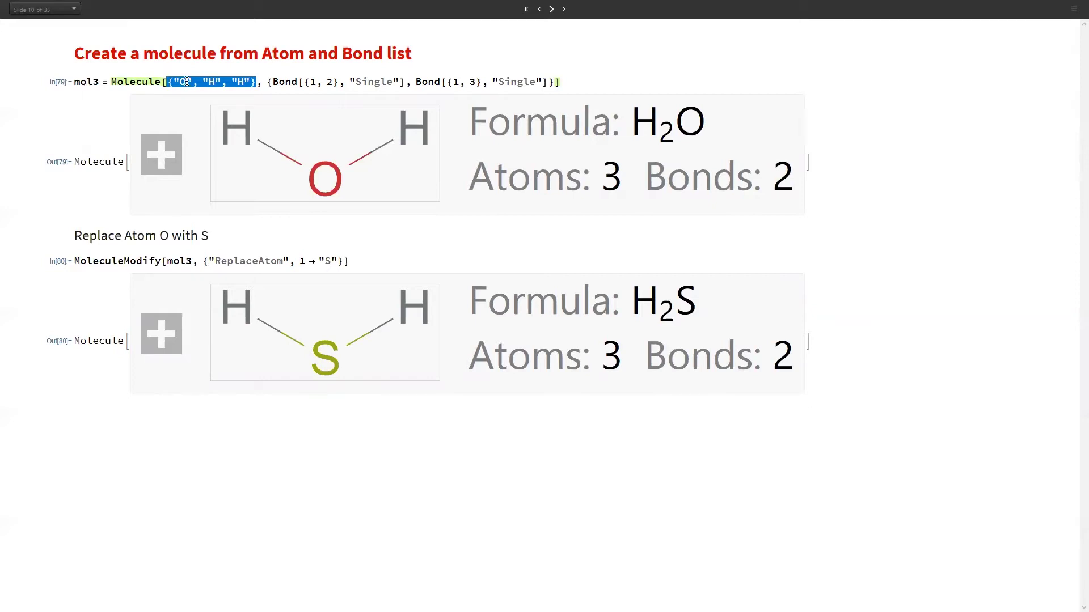
click(241, 74)
Step: Highlight the first Bond[{1, 2}, "Single"] and the ReplaceAtom option in In[80]
click(288, 83)
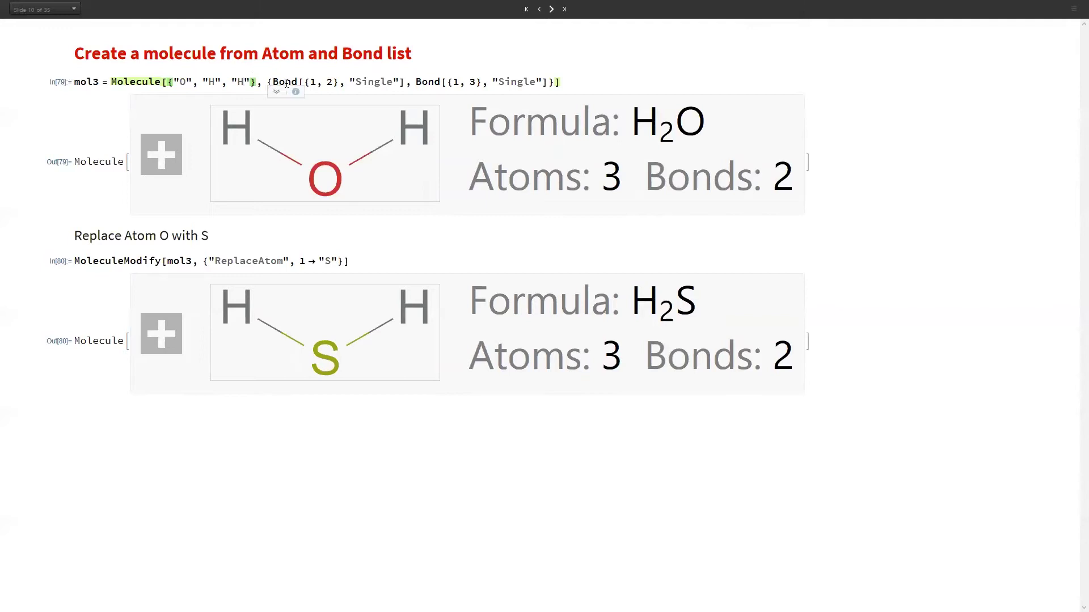
triple_click(290, 82)
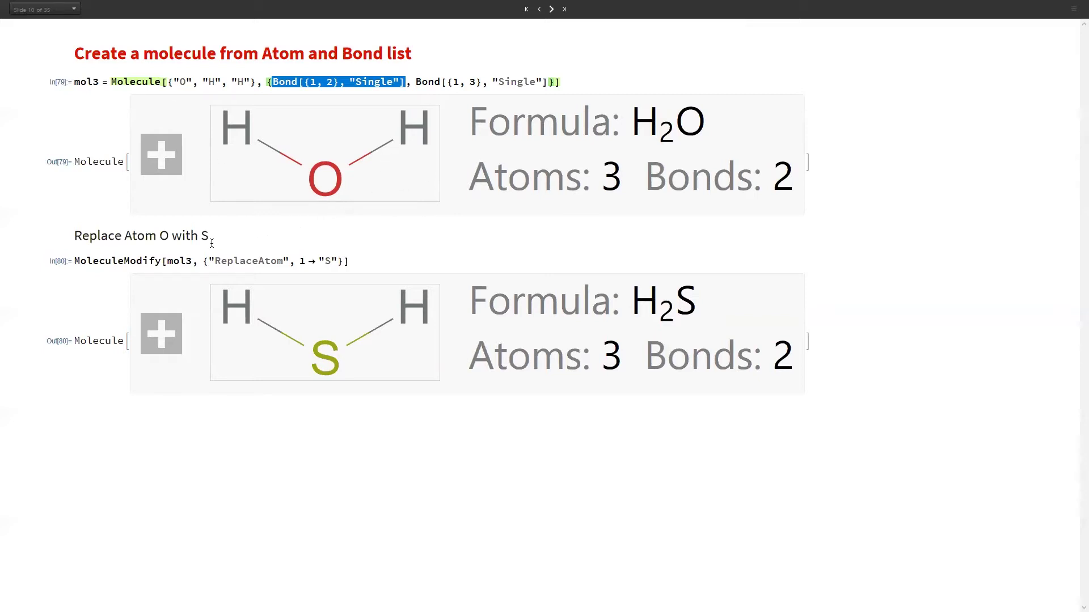
click(176, 249)
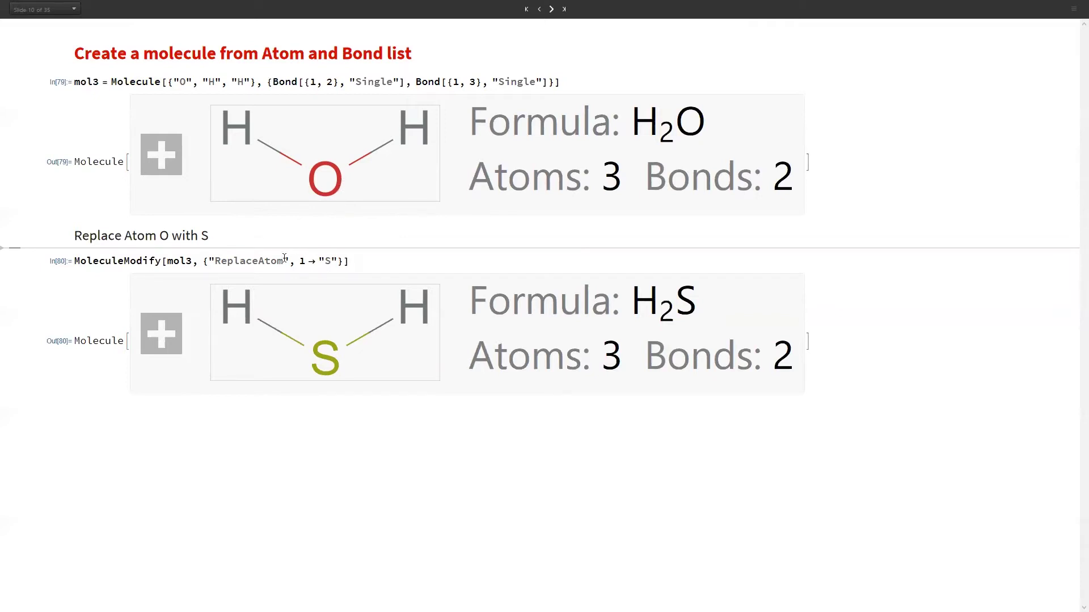
double_click(253, 260)
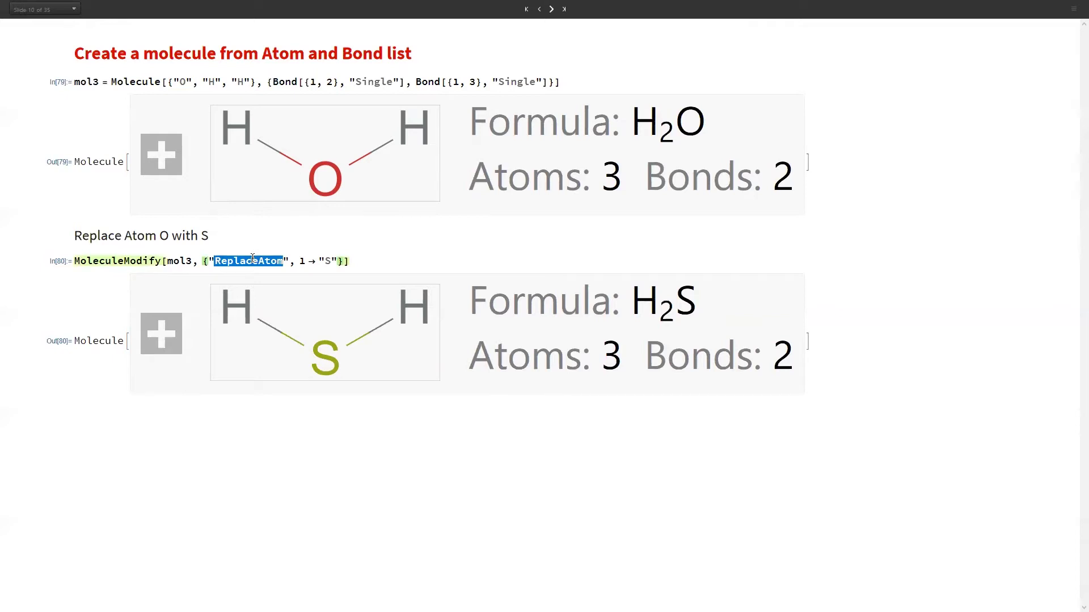
mouse_move(137, 261)
Step: Open the Molecule properties slide and highlight the "MolecularMass" property of mol3
click(551, 10)
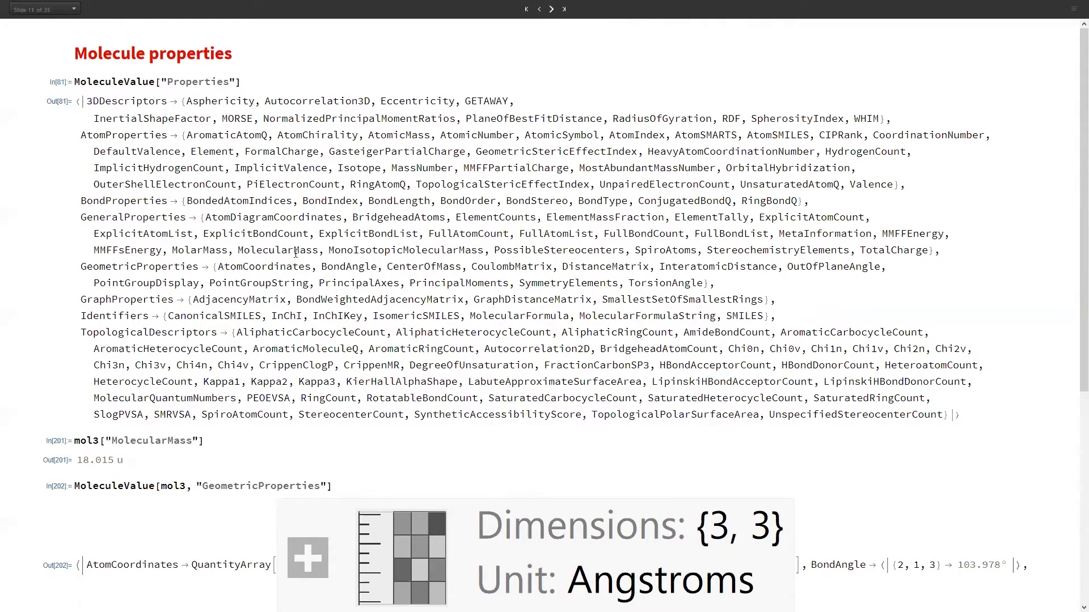
scroll(294, 338, down, 2)
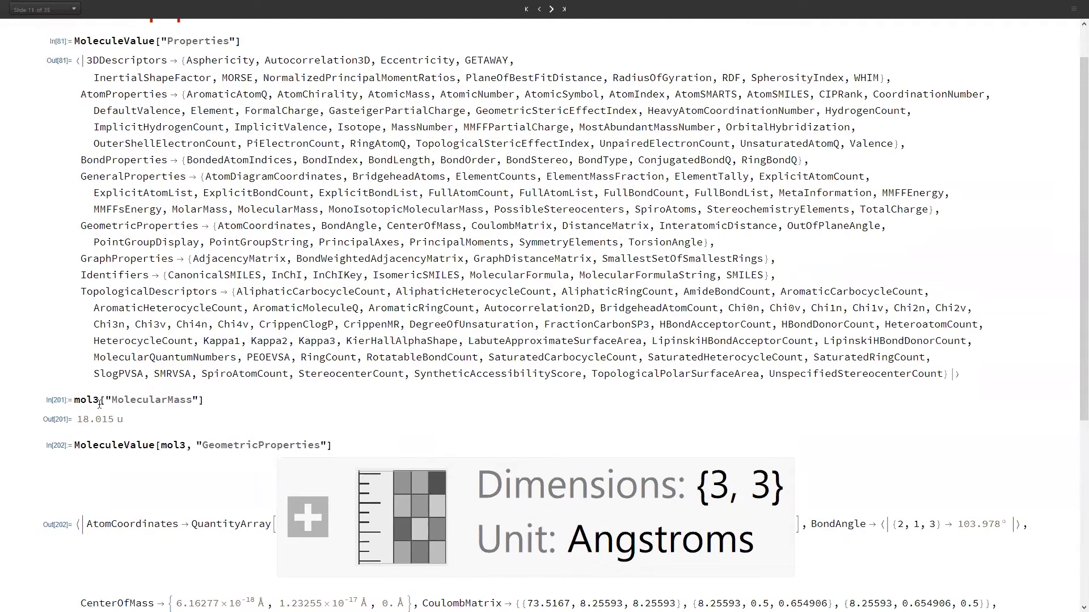
double_click(138, 402)
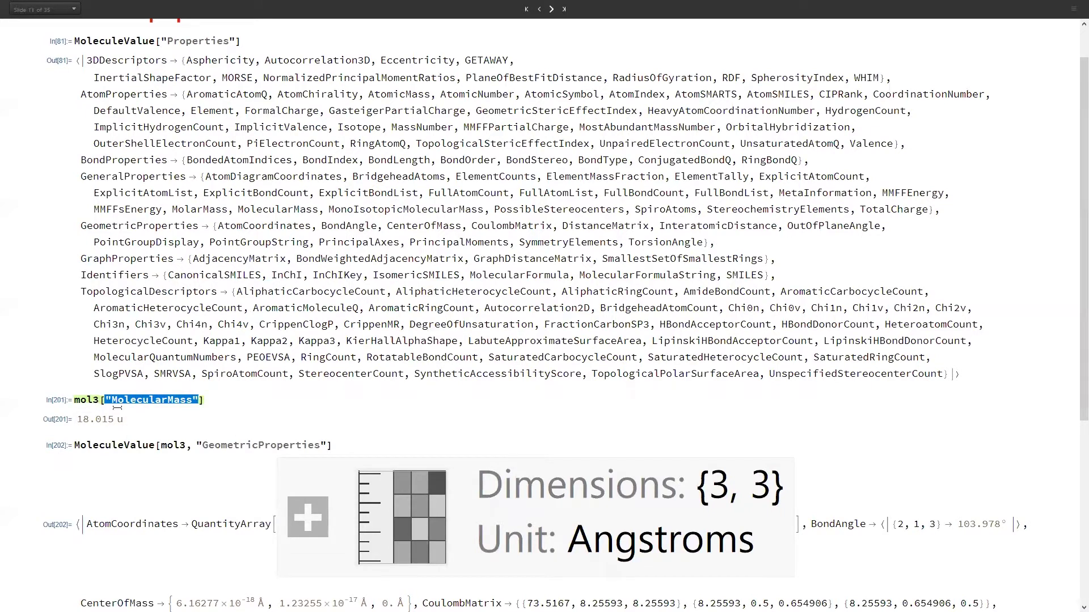
double_click(136, 401)
Step: Highlight "GeometricProperties" and MoleculeValue, then scroll through the Out[202] geometric properties
triple_click(240, 445)
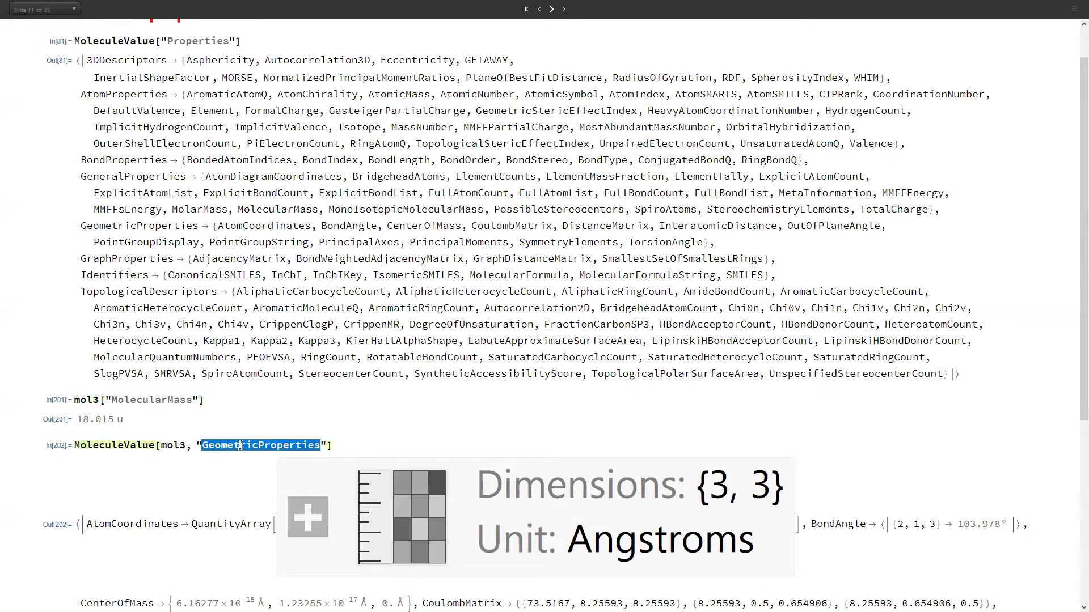
double_click(141, 446)
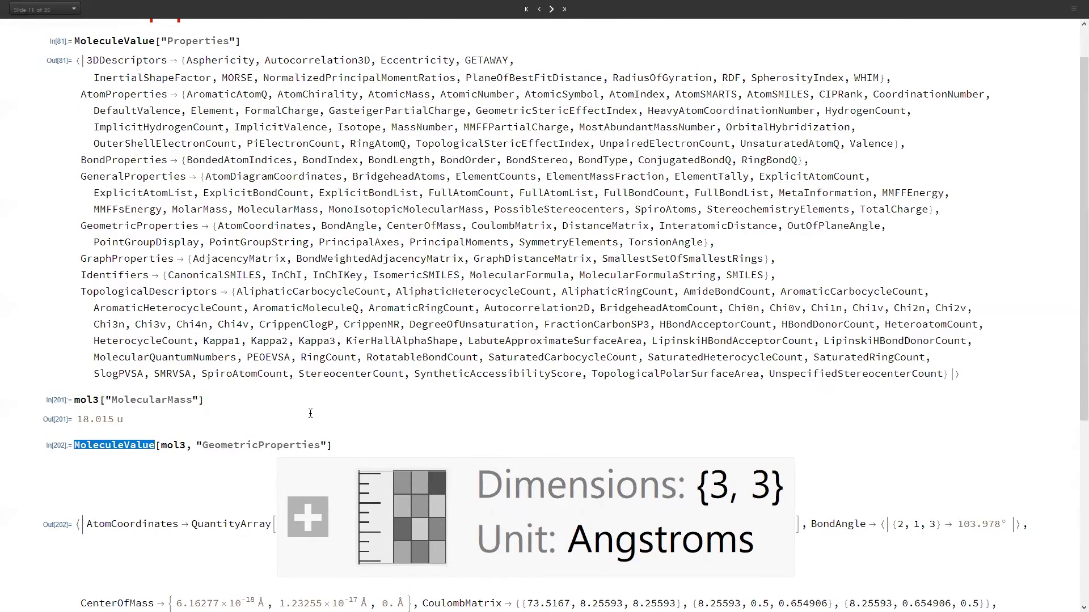
scroll(310, 414, down, 3)
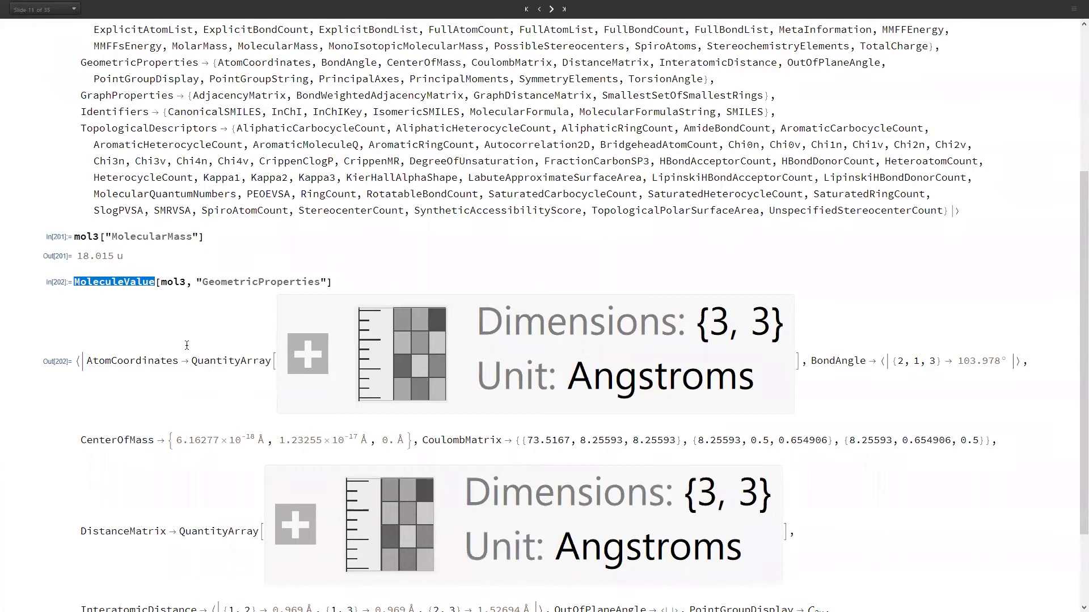
scroll(187, 345, down, 1)
scroll(186, 345, down, 1)
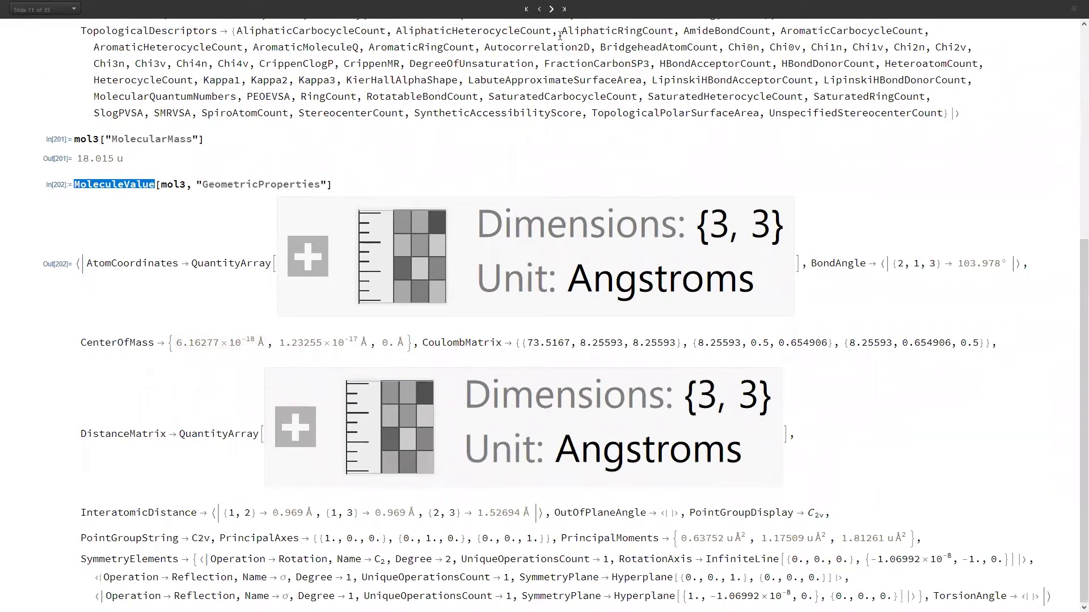
Step: Open the Stereochemistry Elements slide and highlight m1's Atom list and Bond list
click(551, 9)
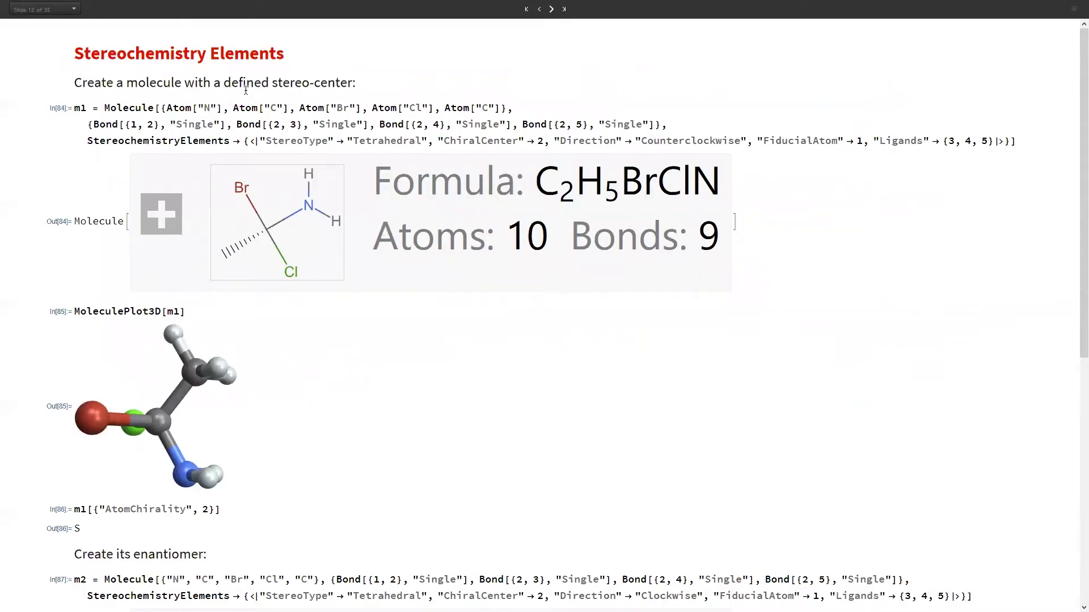
double_click(180, 107)
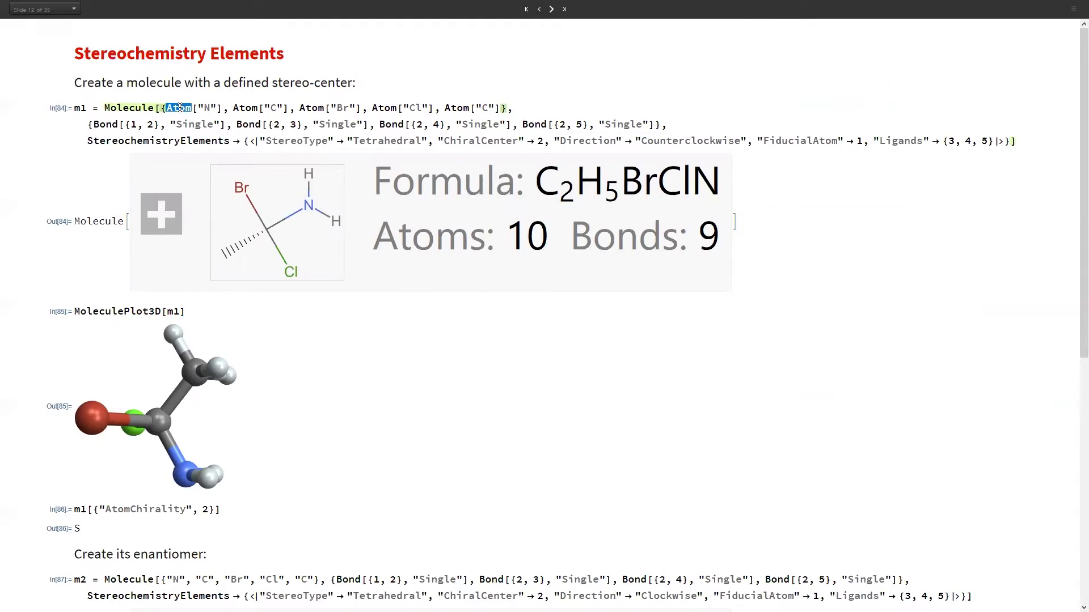
double_click(180, 108)
double_click(180, 107)
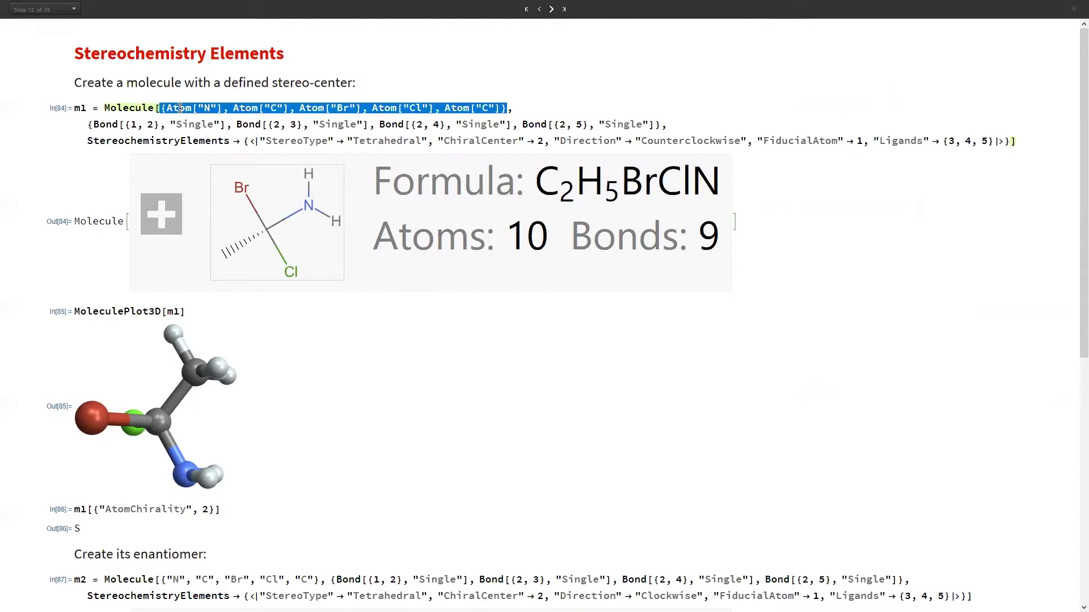
click(122, 125)
double_click(122, 125)
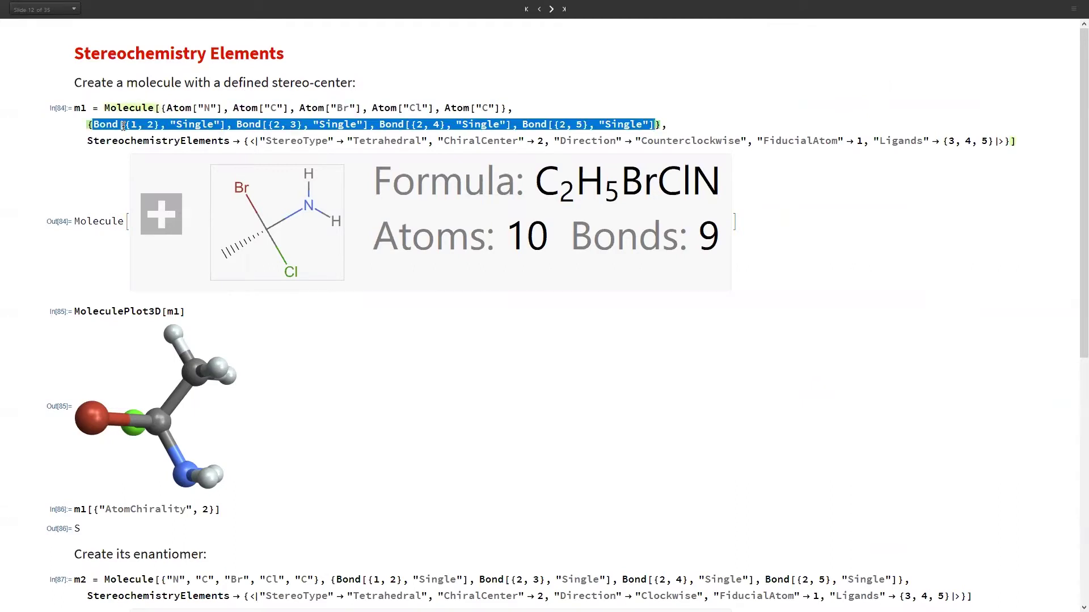
double_click(122, 128)
Step: Highlight the StereochemistryElements rule, "StereoType", "Tetrahedral", Direction, and the AtomChirality query
triple_click(123, 141)
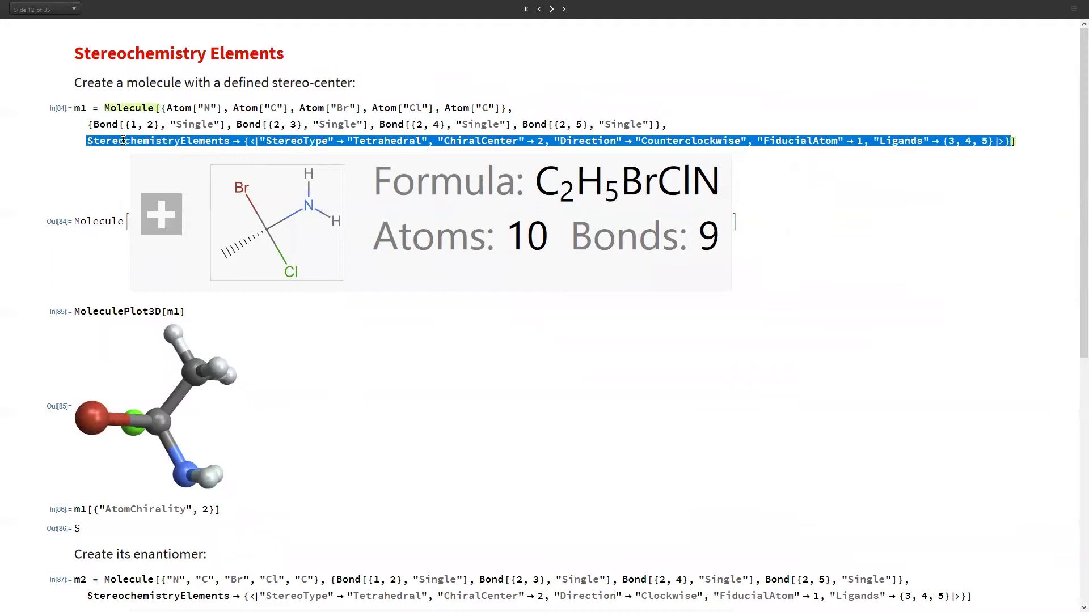
double_click(270, 141)
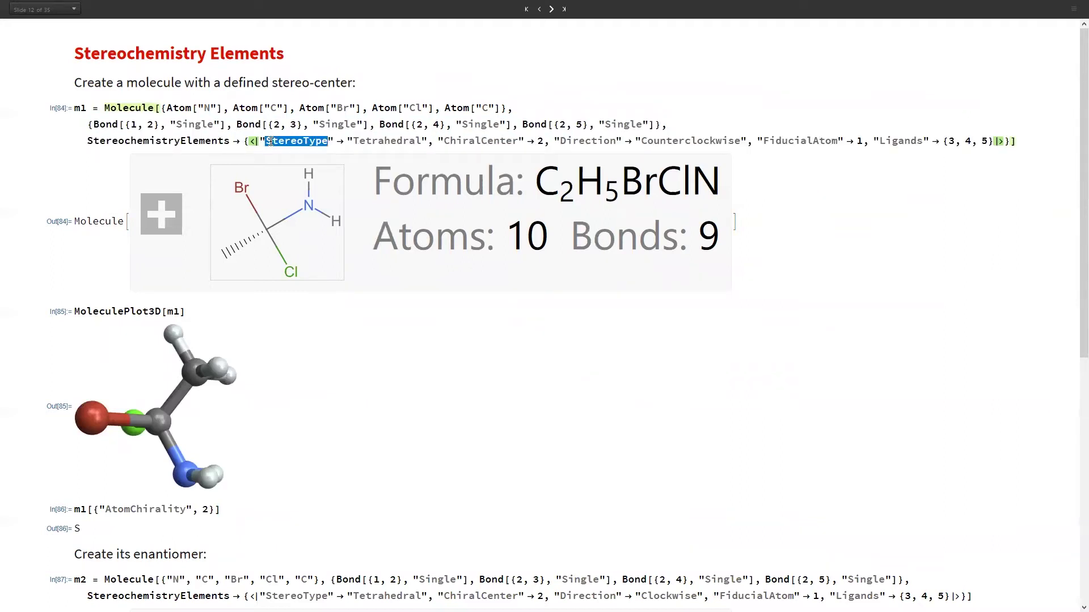
click(271, 141)
double_click(367, 141)
click(367, 141)
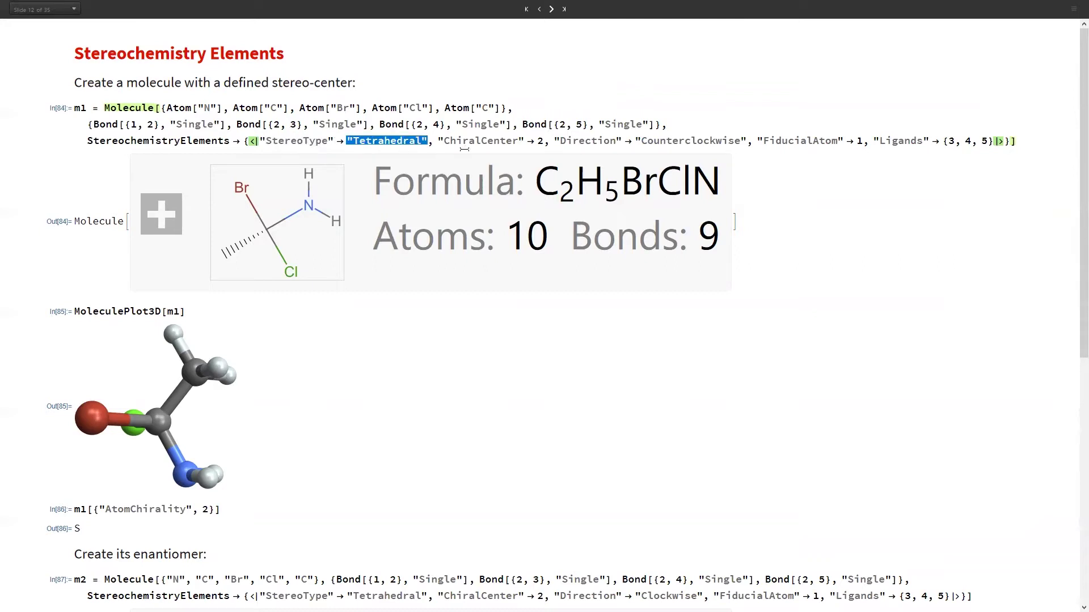
double_click(594, 141)
click(594, 141)
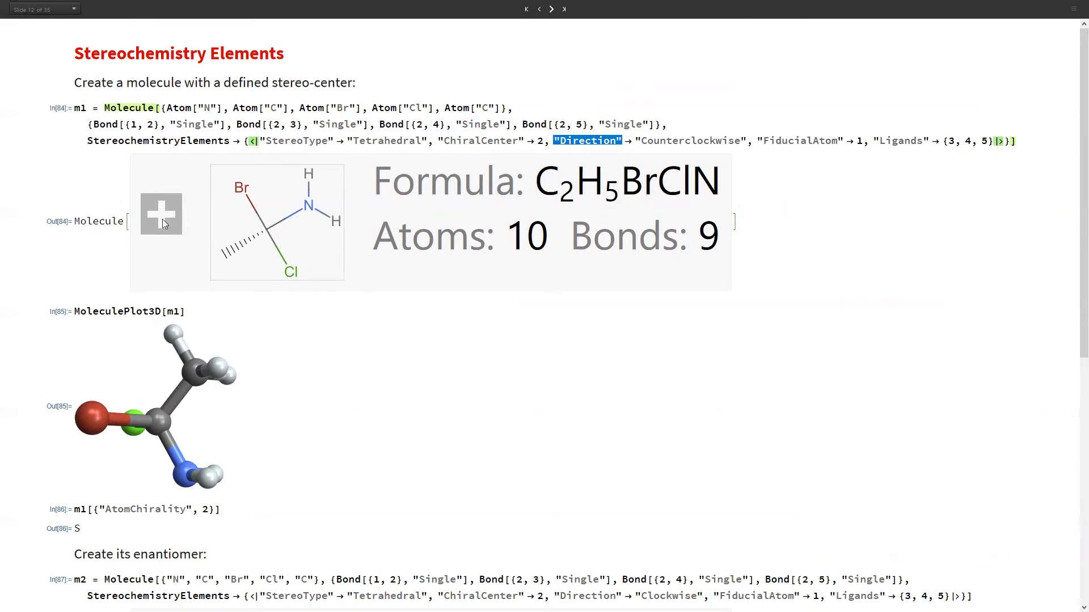
double_click(138, 510)
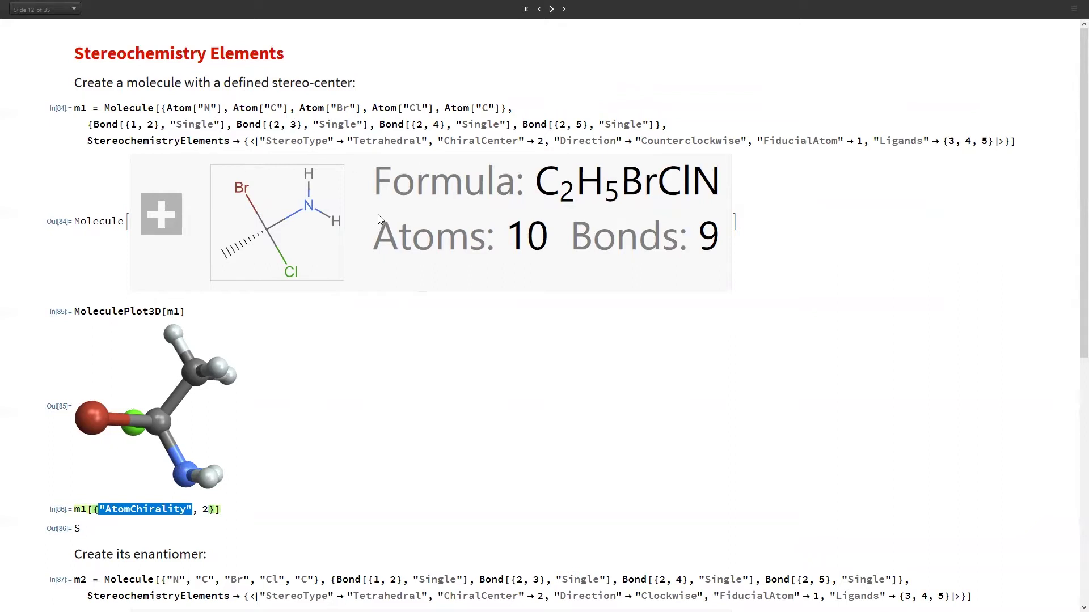
Step: Scroll down to show enantiomer m2, its MoleculePlot3D and its R chirality result
scroll(374, 252, down, 3)
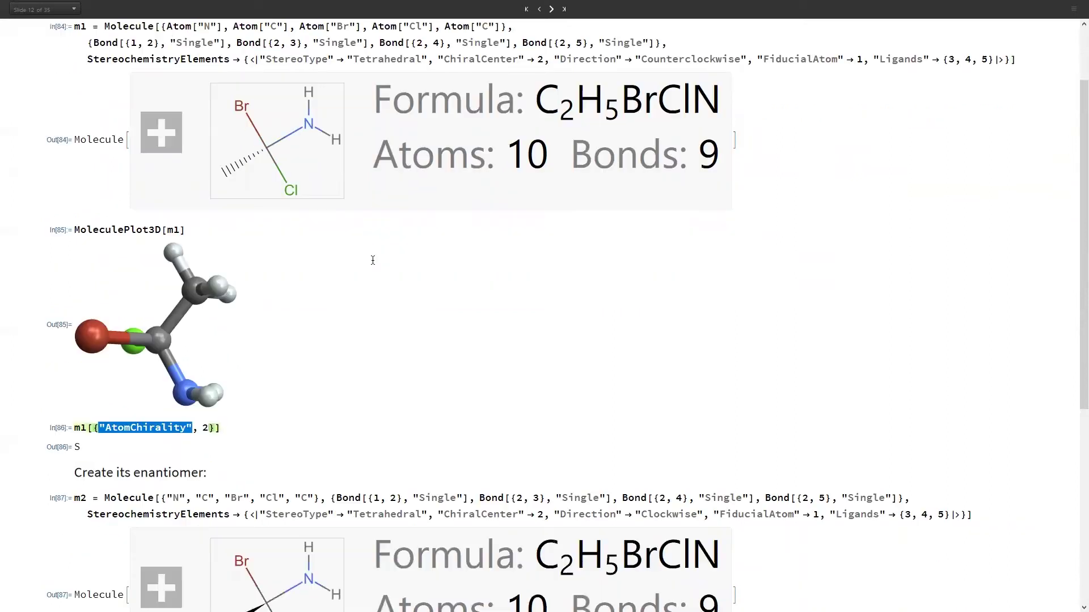
scroll(491, 259, up, 3)
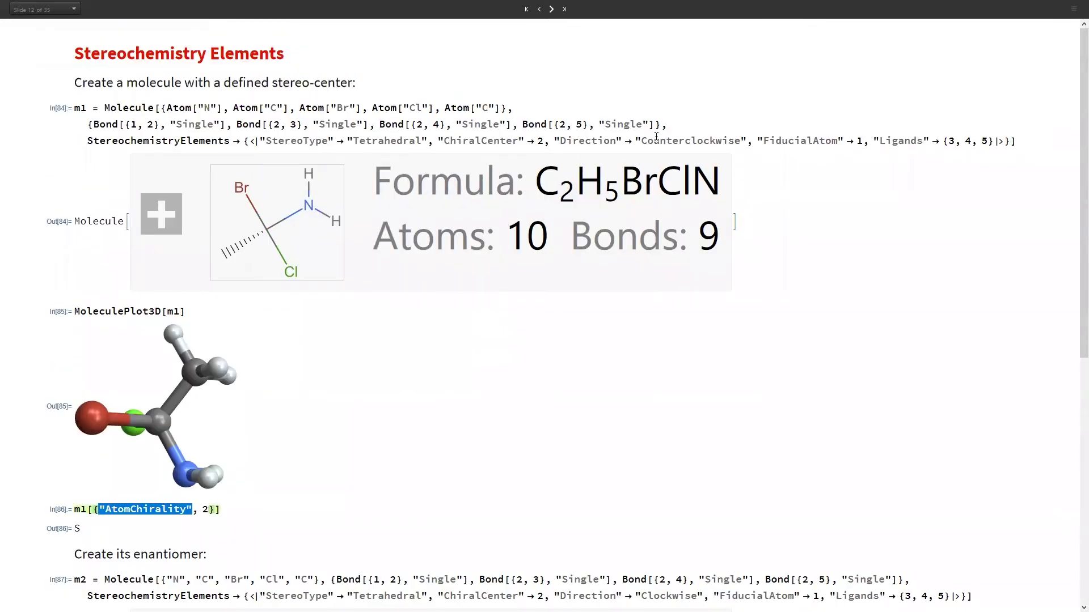
scroll(666, 382, down, 2)
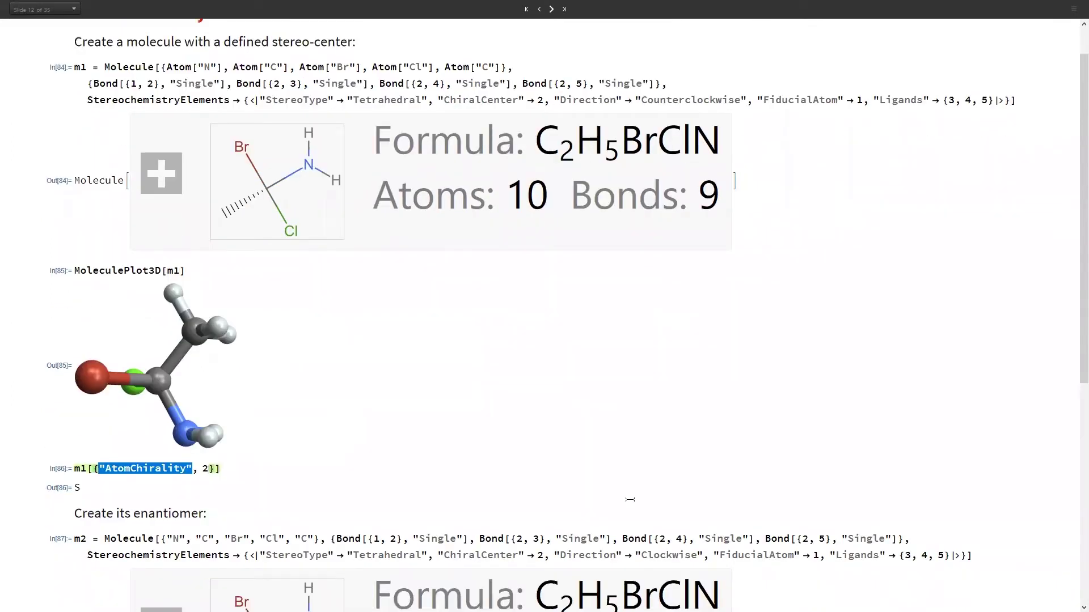
scroll(630, 499, down, 6)
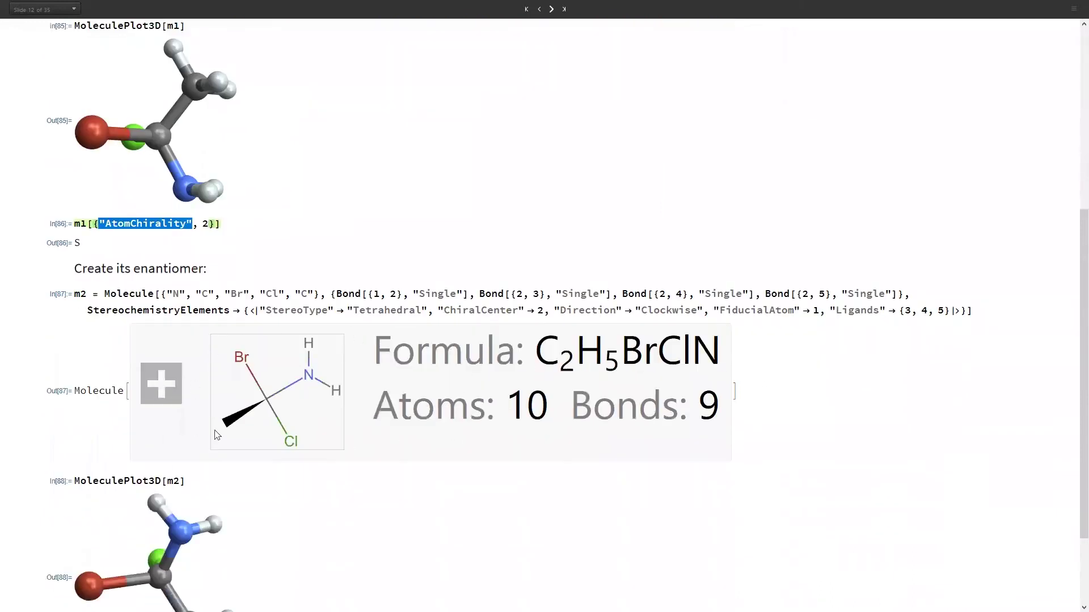
scroll(350, 414, up, 3)
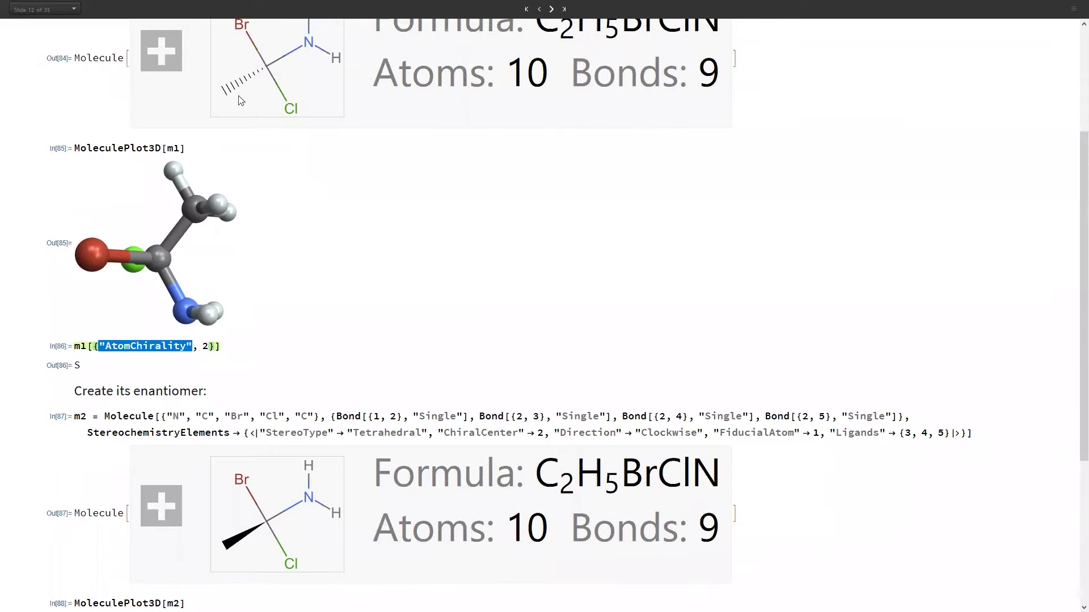
scroll(306, 505, down, 5)
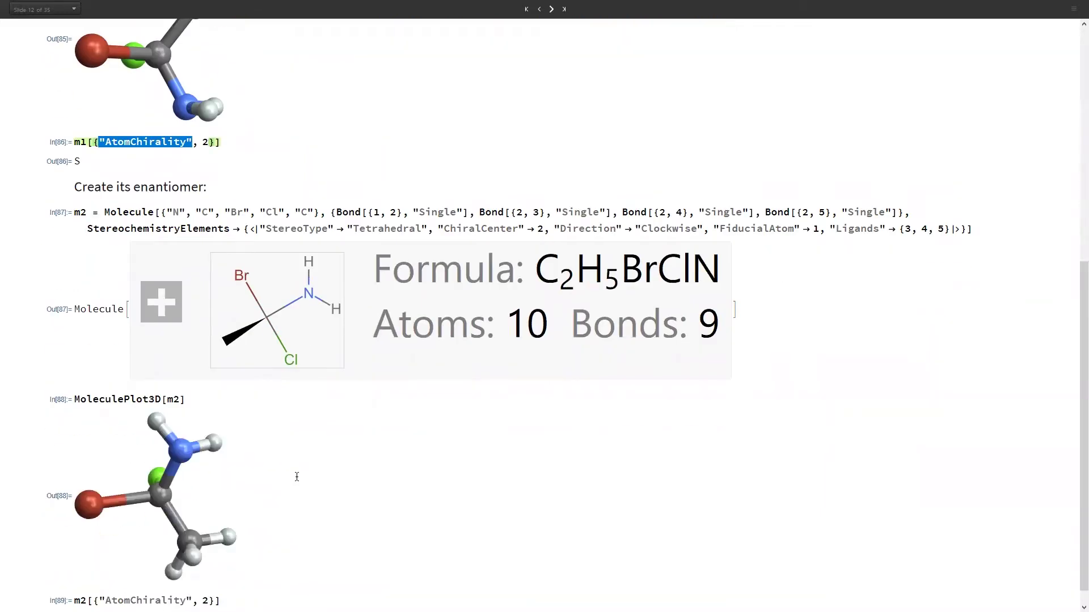
scroll(297, 477, down, 1)
mouse_move(144, 382)
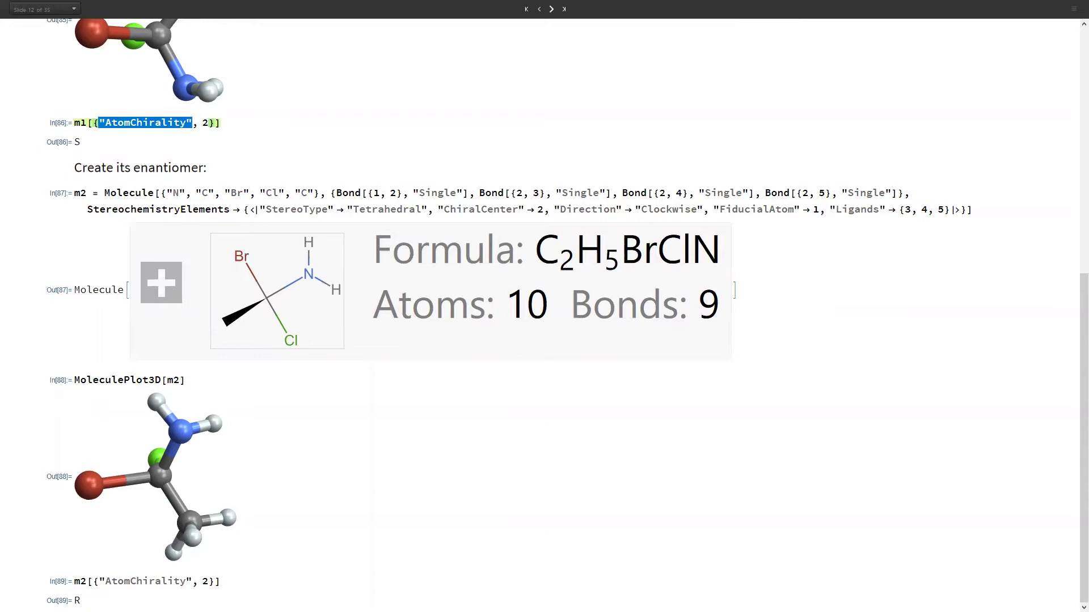
Step: Advance to the Molecule Recognize slide and scroll down to the recognized C76H52O46 structure
click(550, 9)
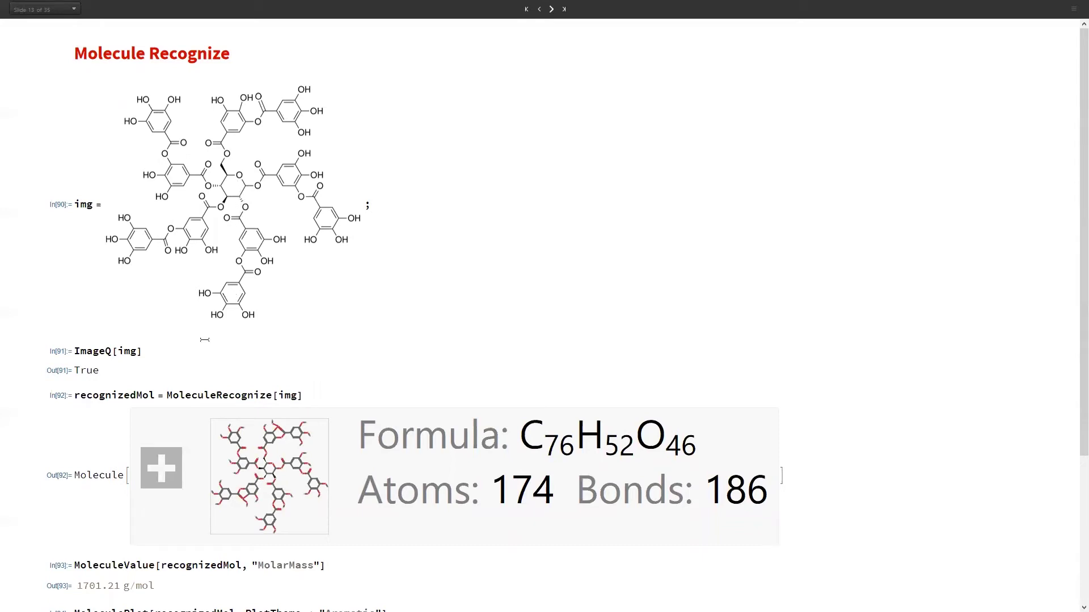
mouse_move(214, 395)
scroll(245, 465, down, 4)
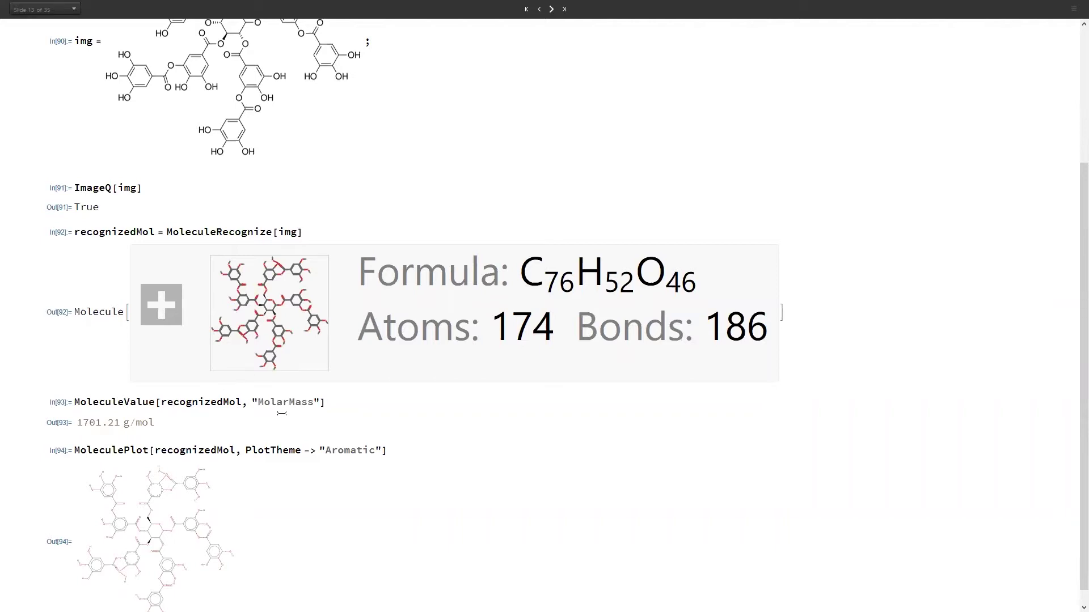
Step: Highlight "MolarMass" (1701.21 g/mol) and MoleculePlot, then return to the slide top
double_click(282, 400)
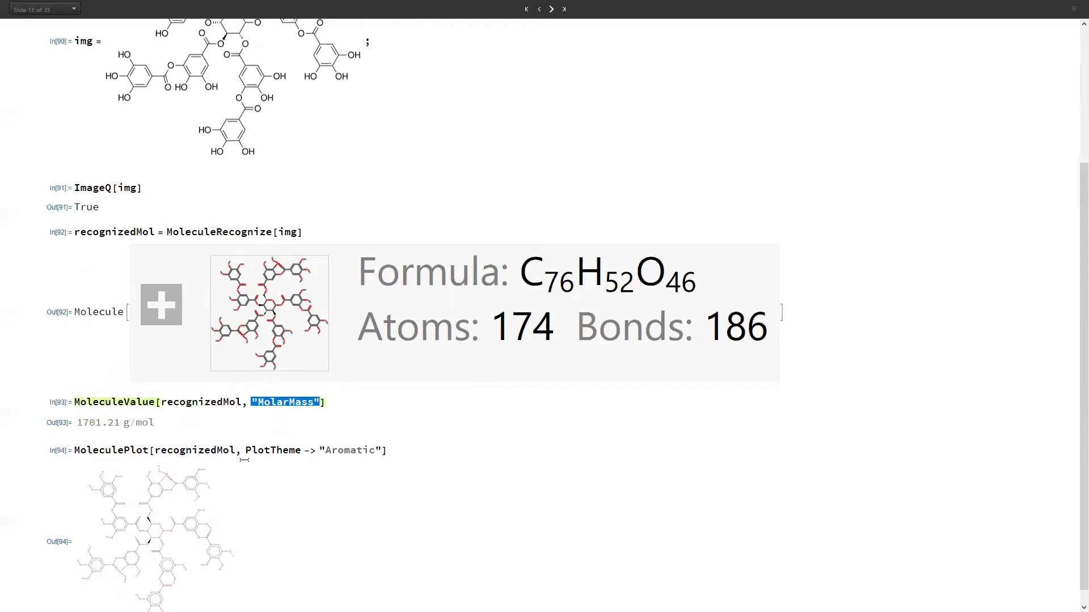
scroll(259, 447, down, 1)
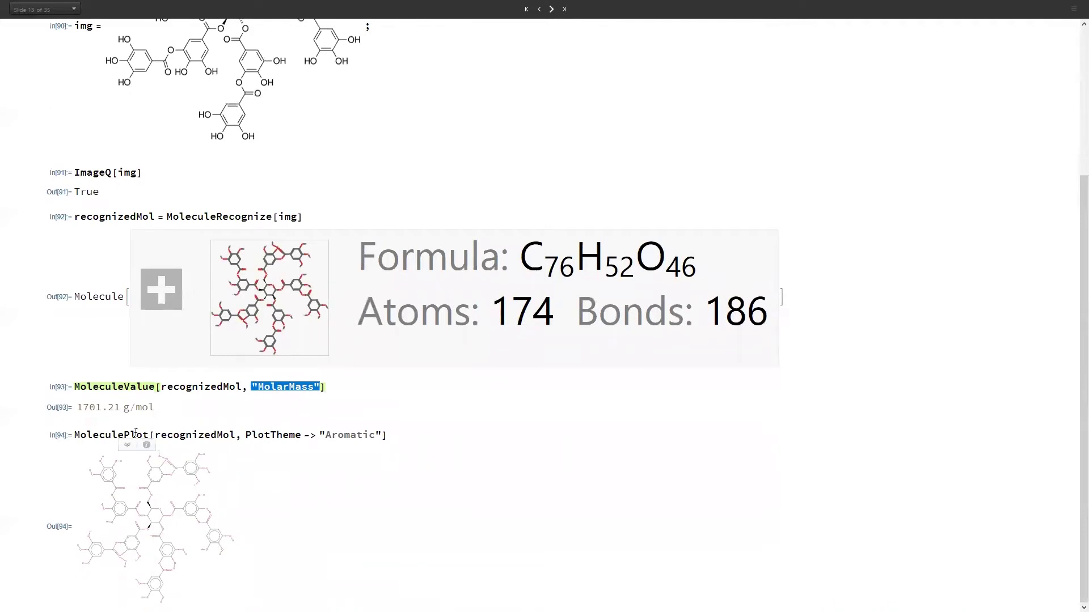
double_click(136, 434)
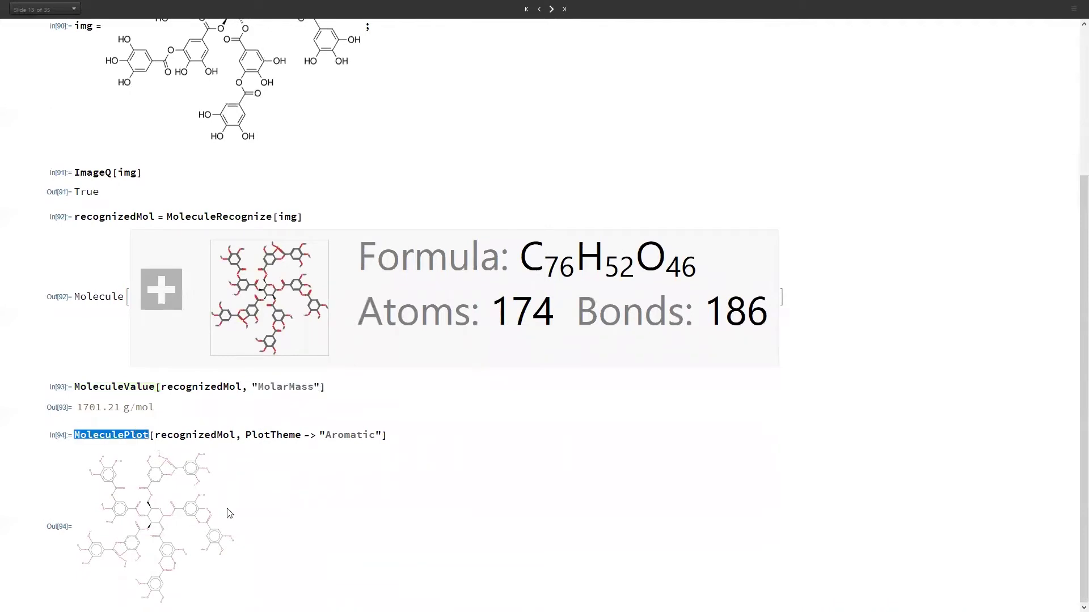
scroll(279, 221, up, 5)
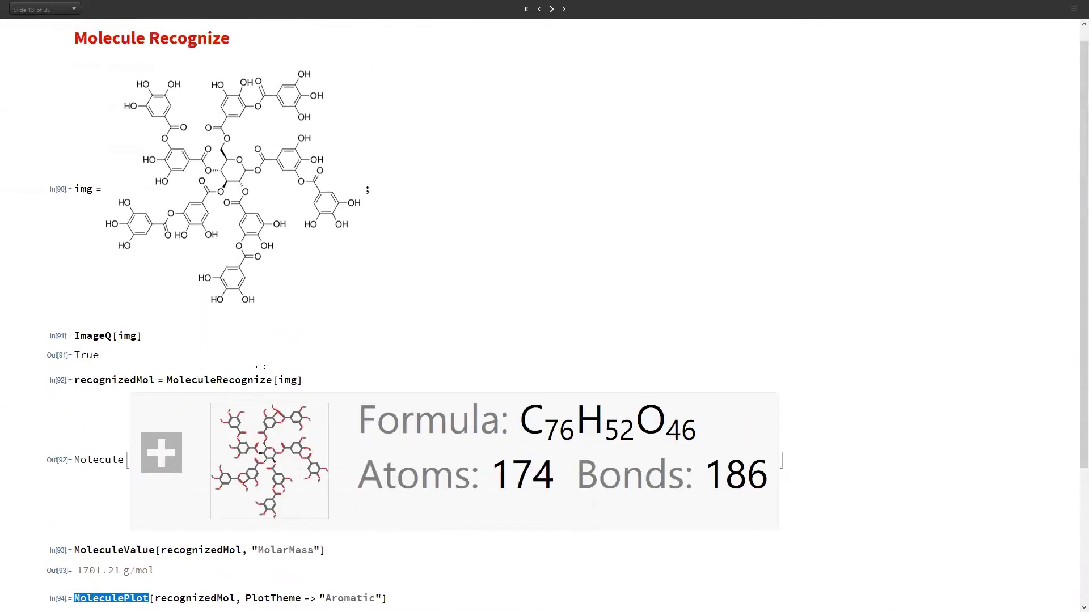